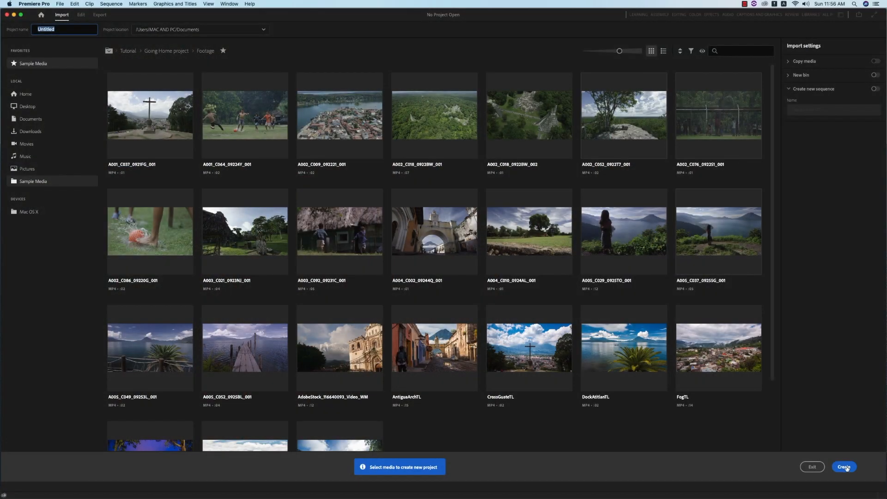
Step: Create a new project named Untitled in the Documents folder without selecting any media
left_click(846, 467)
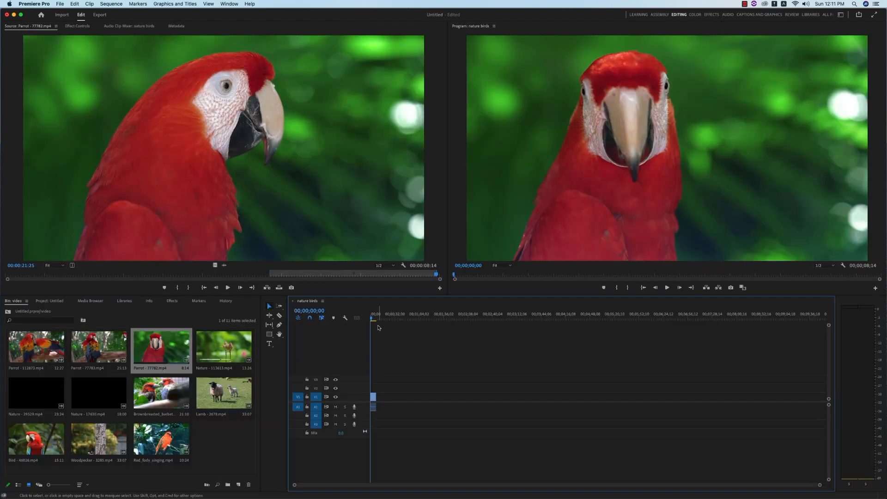
Step: Scrub through the nature birds sequence and preview the source clips Bird - 46026.mp4 and Parrot - 77783.mp4
left_click_drag(373, 319, 375, 321)
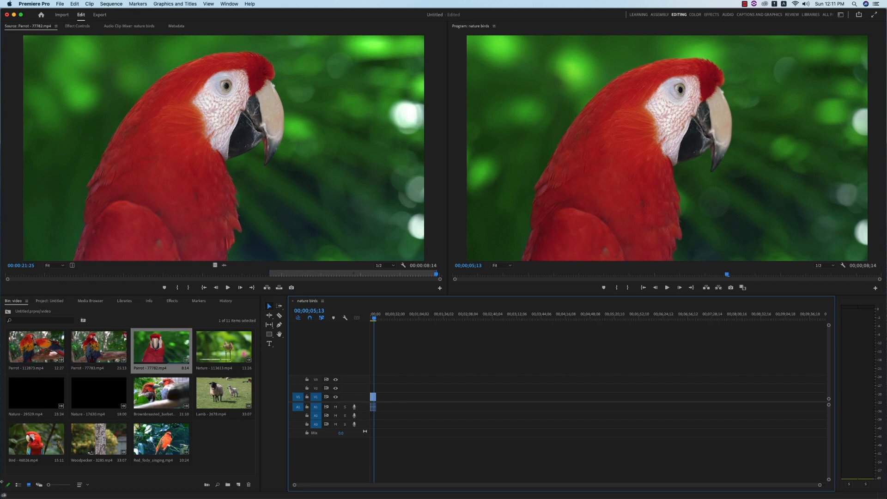
double_click(29, 449)
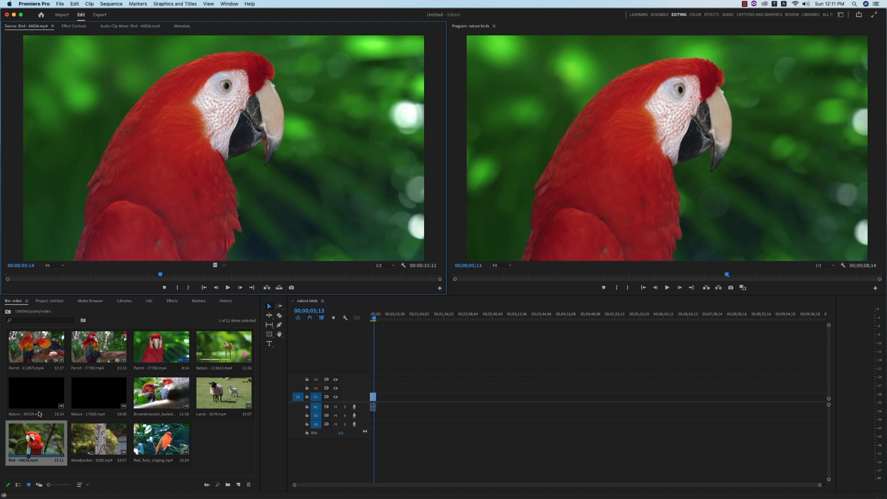
left_click_drag(160, 276, 226, 279)
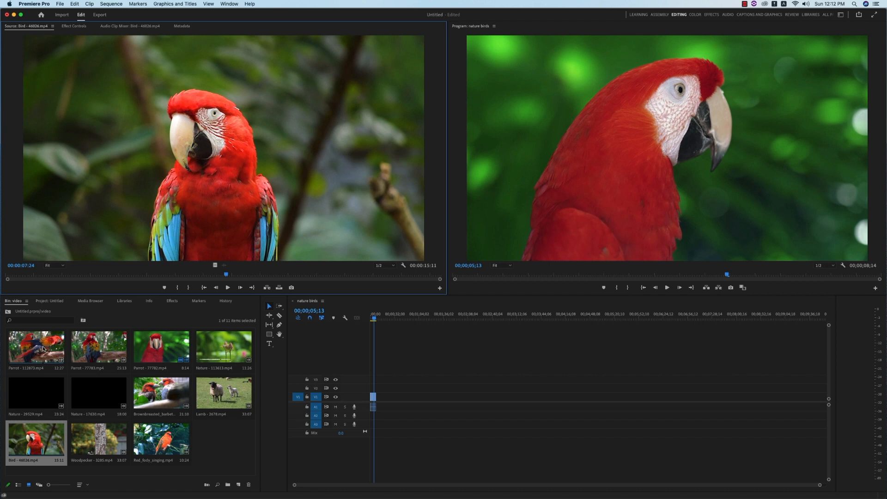
left_click(94, 351)
double_click(94, 350)
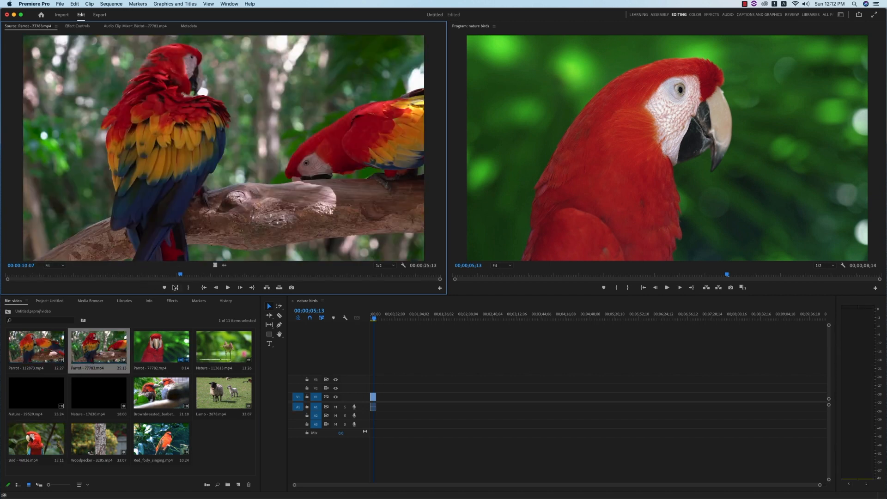
left_click_drag(182, 276, 25, 283)
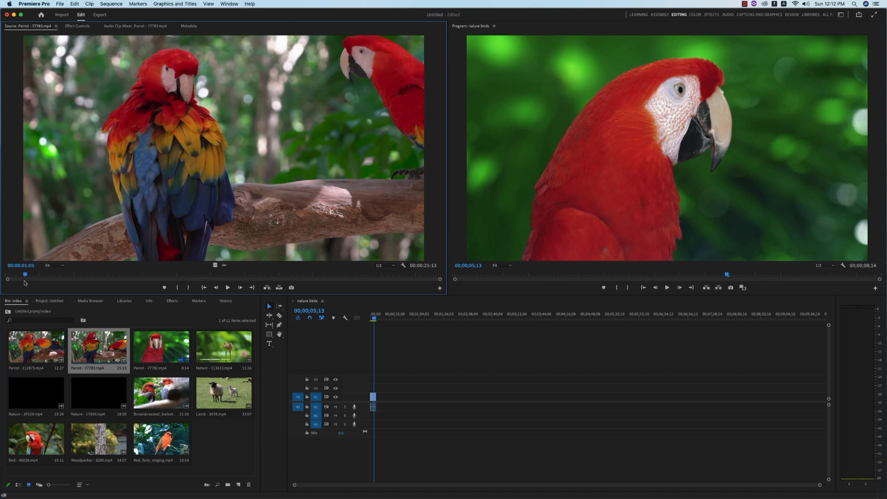
left_click_drag(25, 276, 72, 280)
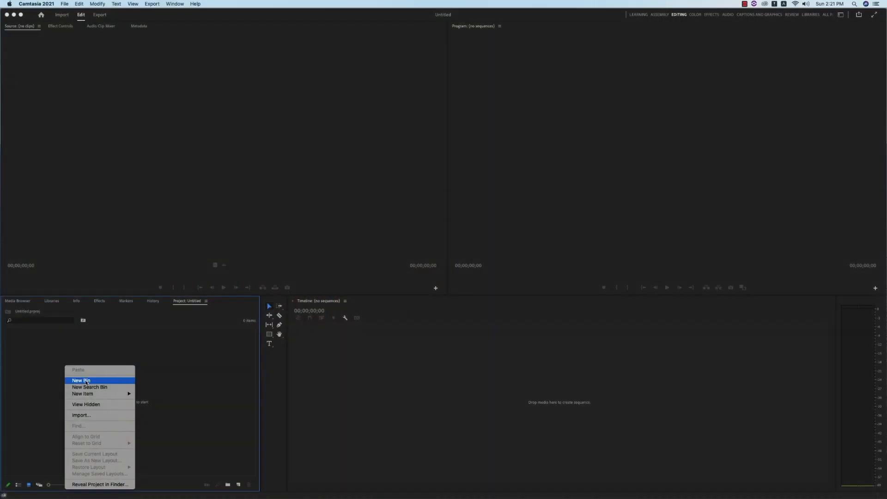
Step: Create three bins in the empty project named video, music and sound effects
left_click(86, 382)
type("video")
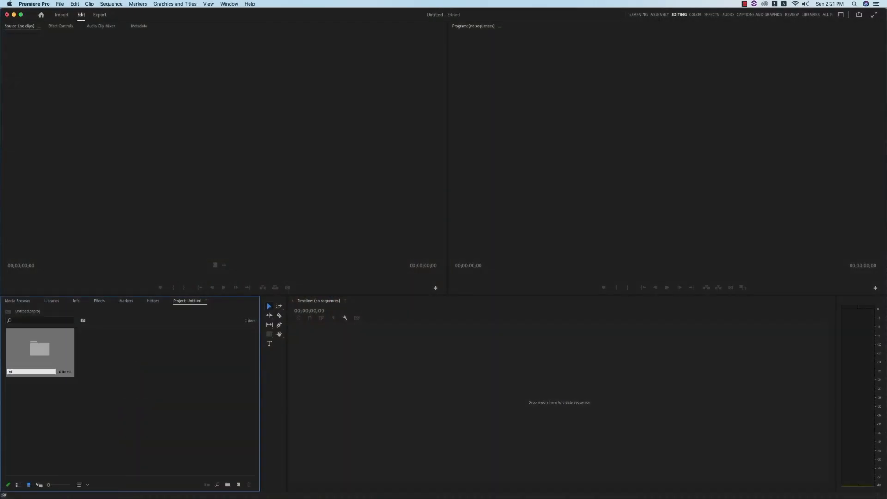
left_click(99, 381)
right_click(108, 369)
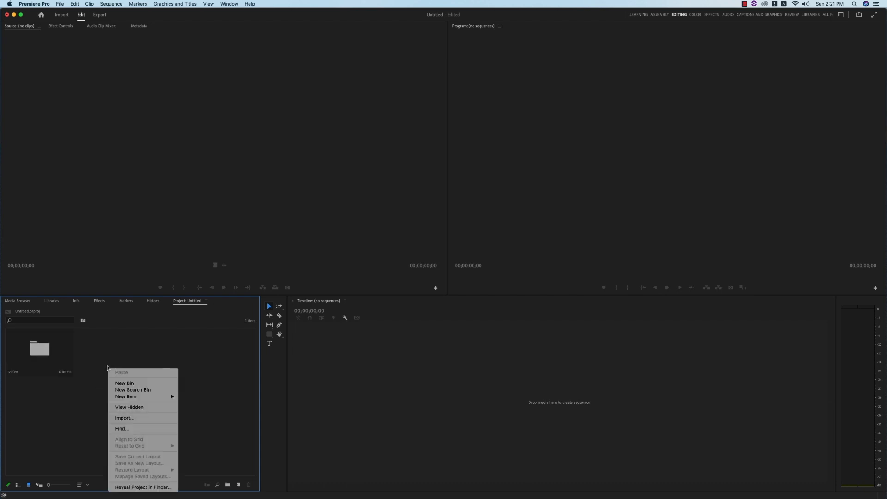
left_click(123, 384)
type("music")
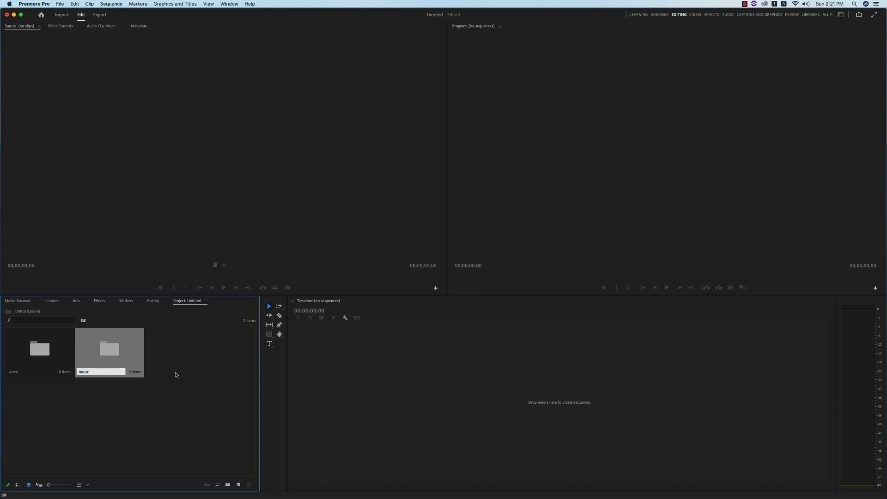
left_click(176, 375)
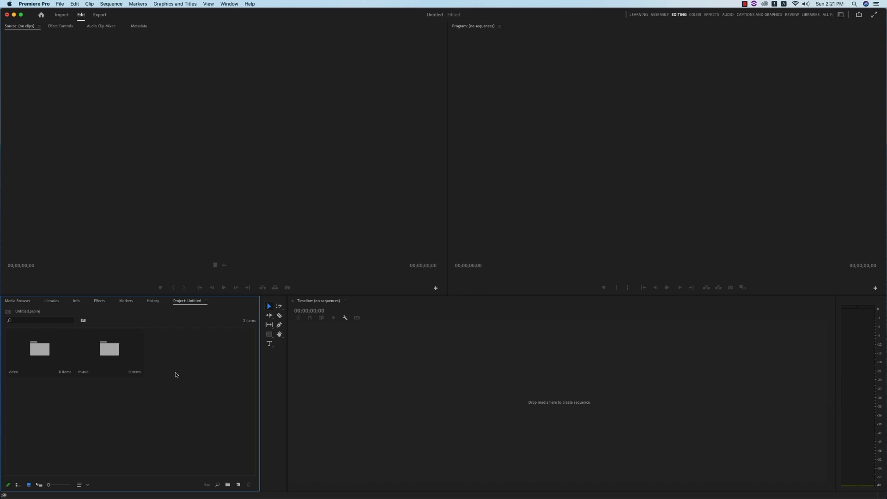
right_click(175, 364)
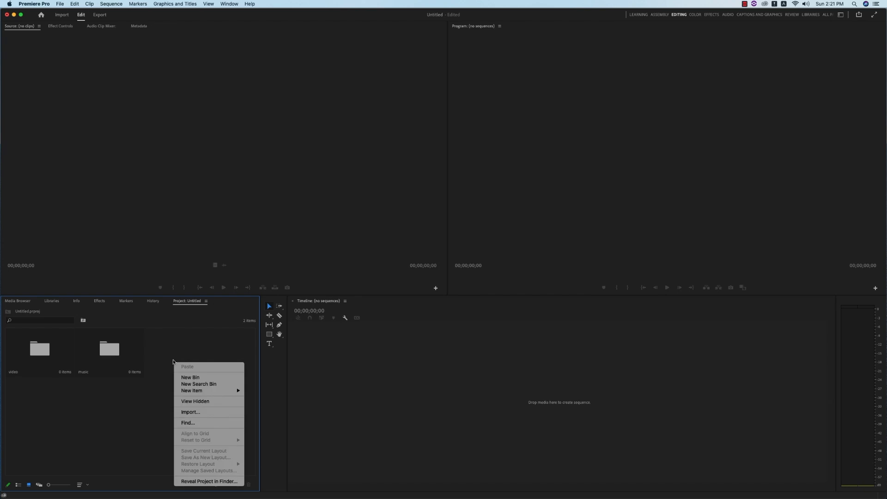
left_click(188, 377)
type("sound effects")
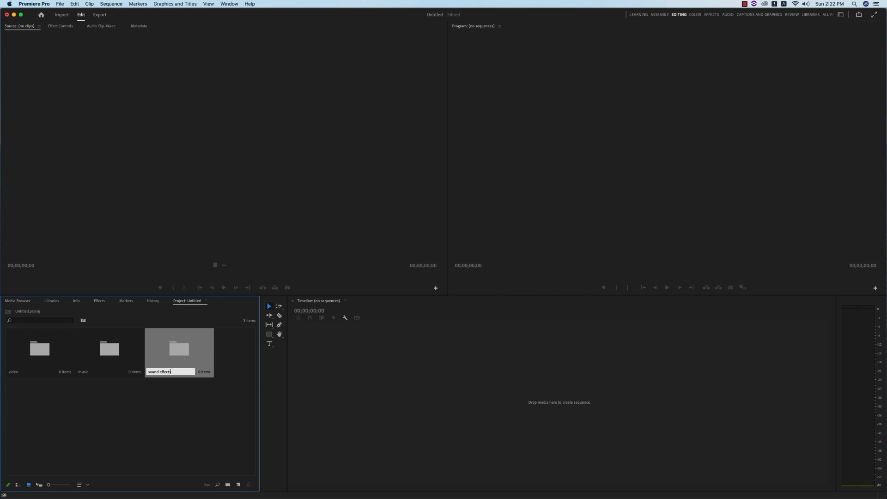
left_click(210, 400)
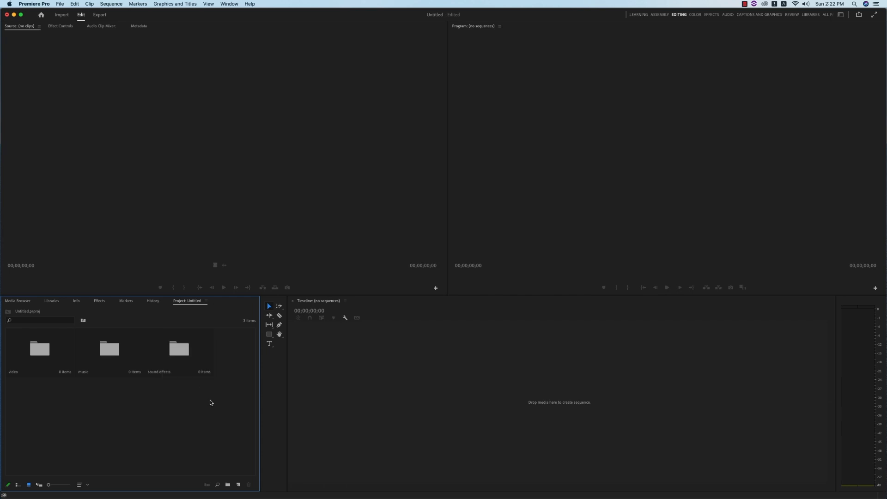
Step: Open the video bin and import the clips from the video folder in Movies into it
left_click(45, 351)
left_click(111, 354)
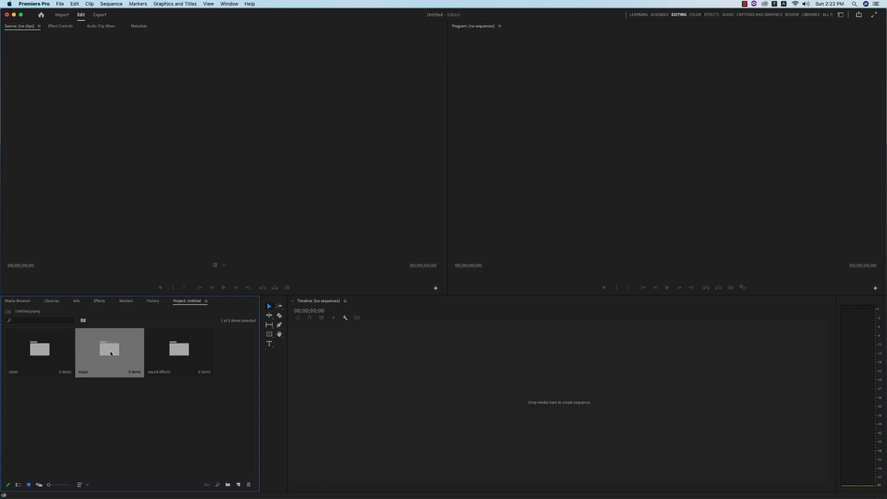
left_click(183, 355)
left_click(43, 358)
double_click(44, 359)
right_click(48, 359)
left_click(63, 408)
left_click(379, 179)
left_click_drag(467, 187, 455, 110)
left_click(562, 241)
Step: Import additional footage from the Downloads folder into the video bin
right_click(217, 443)
left_click(234, 423)
left_click(330, 165)
left_click(387, 216)
left_click(566, 241)
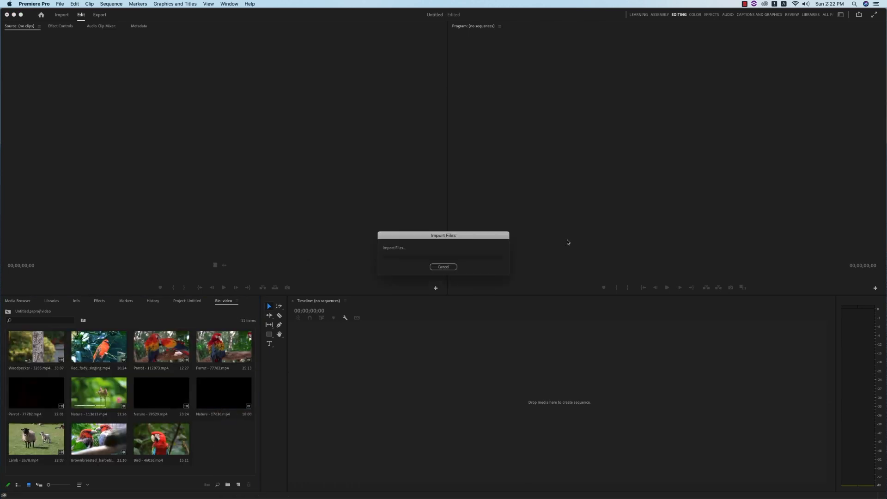
Step: Review the contents of the video, sound effects and music bins in list view and return the project to icon view
left_click(8, 313)
key("Right")
key("Right")
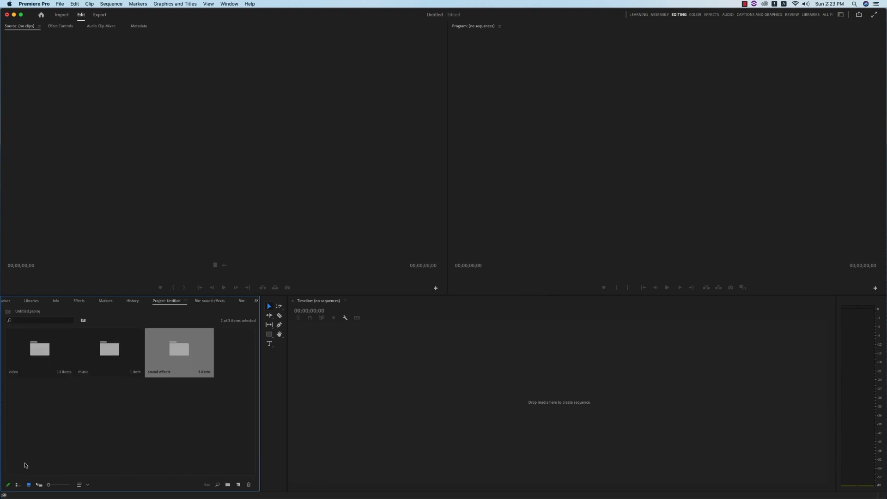
left_click(18, 486)
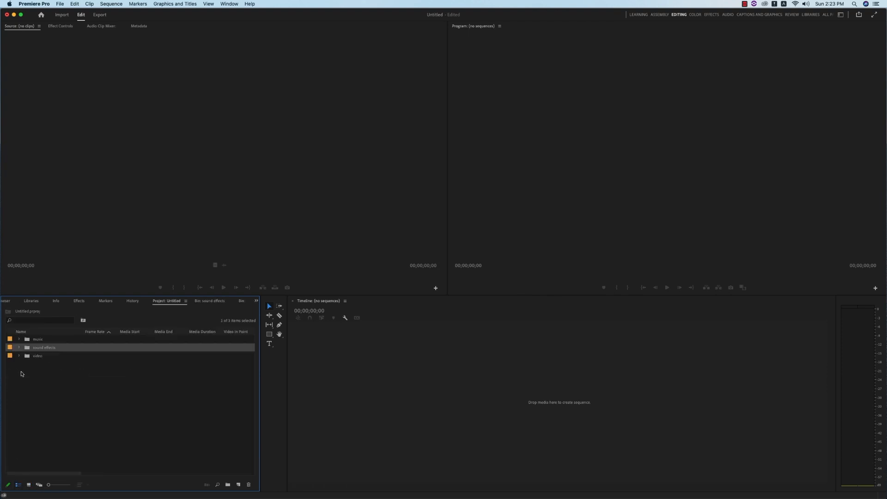
left_click(19, 357)
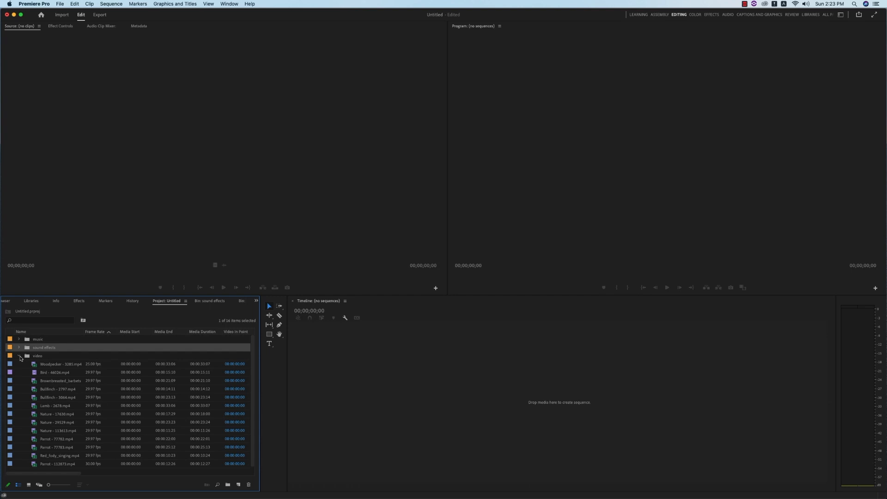
left_click(19, 347)
left_click(19, 339)
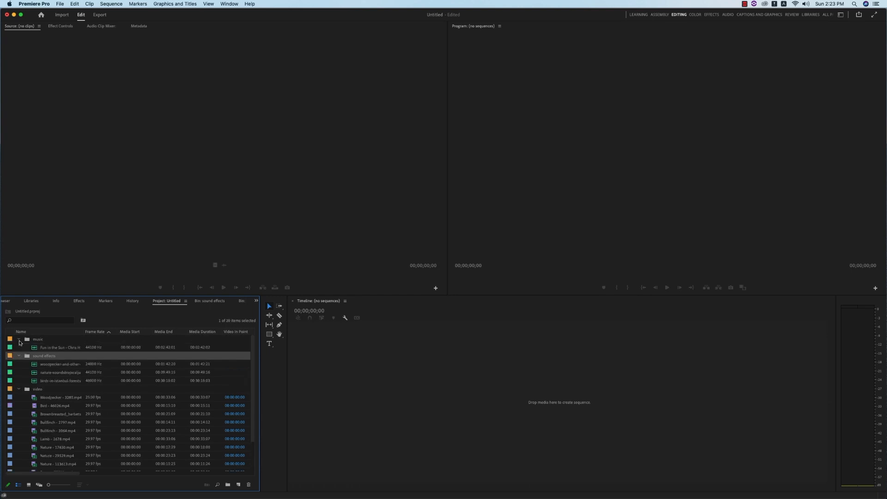
left_click(28, 485)
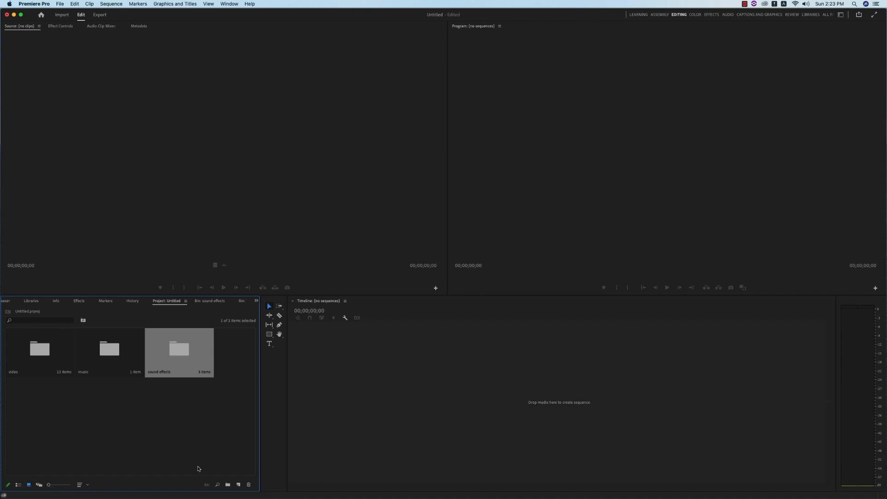
left_click(201, 426)
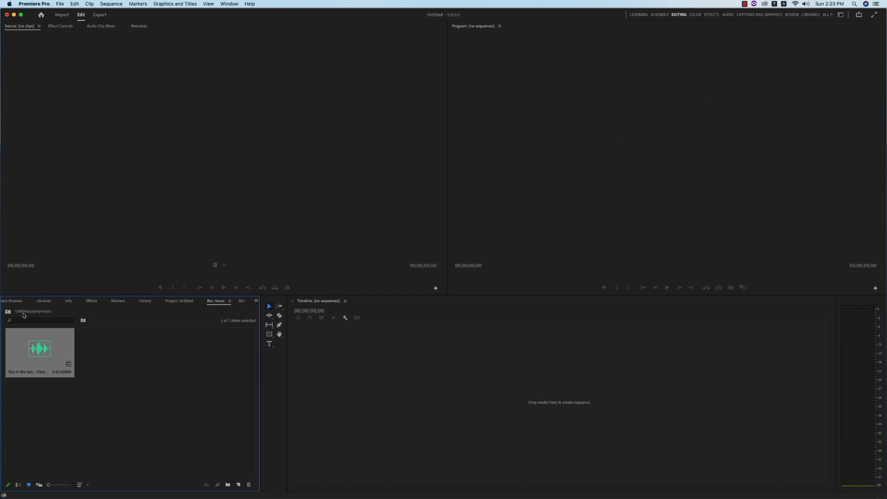
Step: Import the three MP3 files from the sound effects folder in Movies into the sound effects bin and return to the project root
left_click(8, 313)
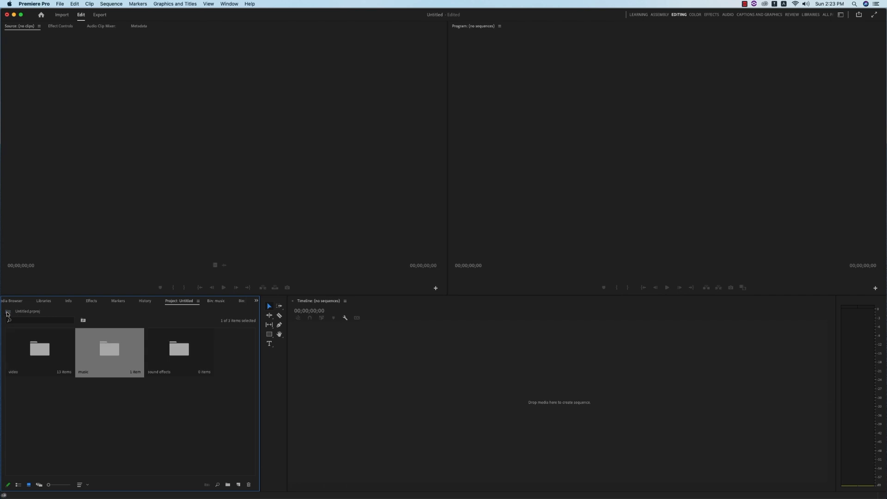
double_click(182, 352)
right_click(113, 357)
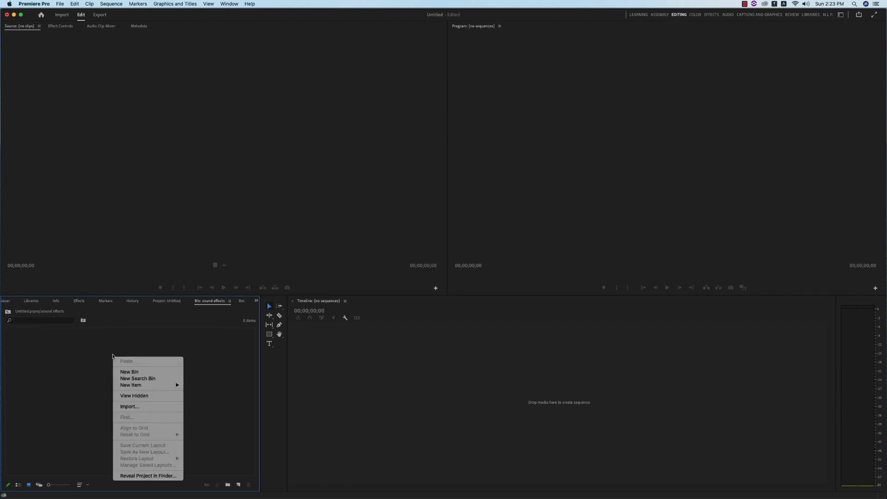
left_click(131, 409)
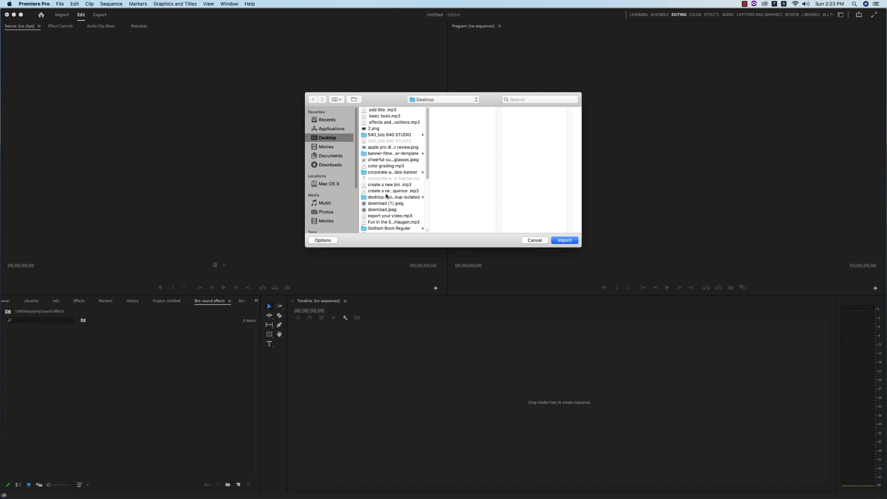
left_click(326, 147)
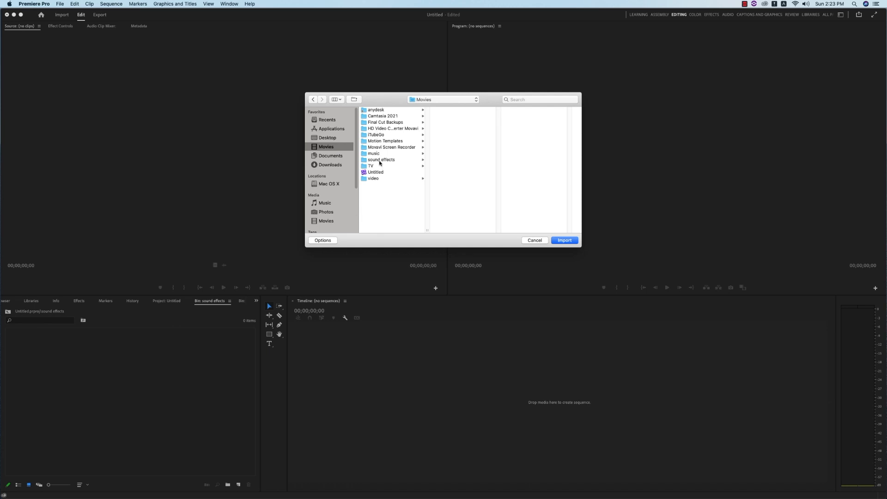
left_click(380, 161)
left_click_drag(474, 145, 460, 116)
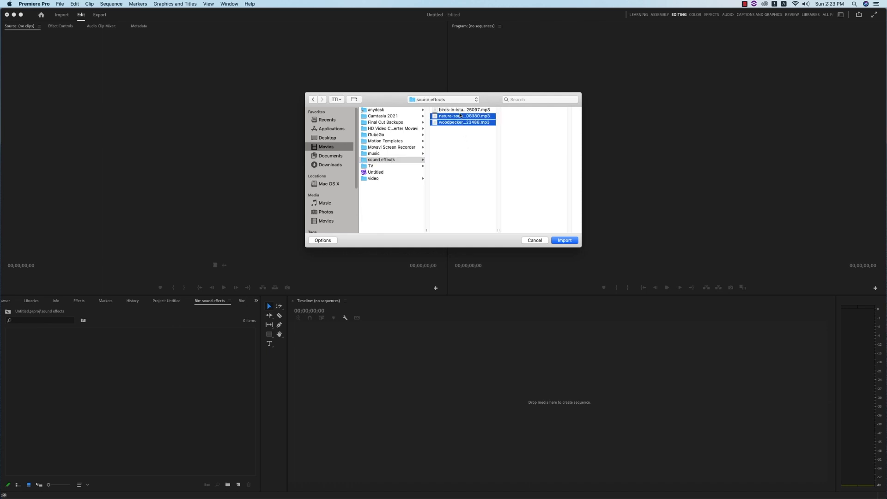
left_click(567, 240)
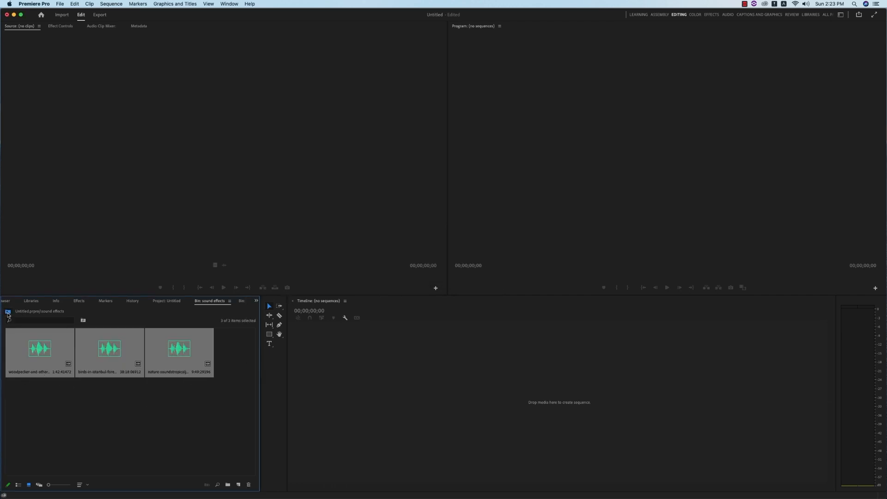
left_click(8, 314)
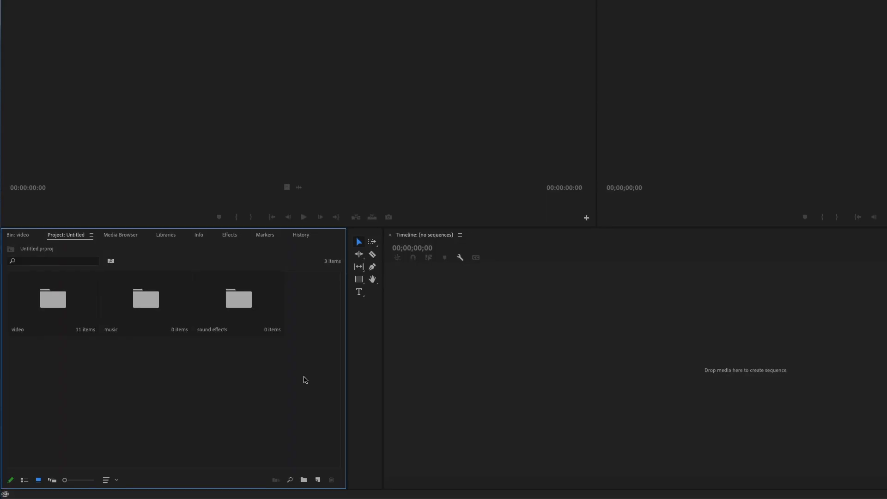
Step: Start a new sequence in the project root and set its editing mode to Custom
right_click(305, 380)
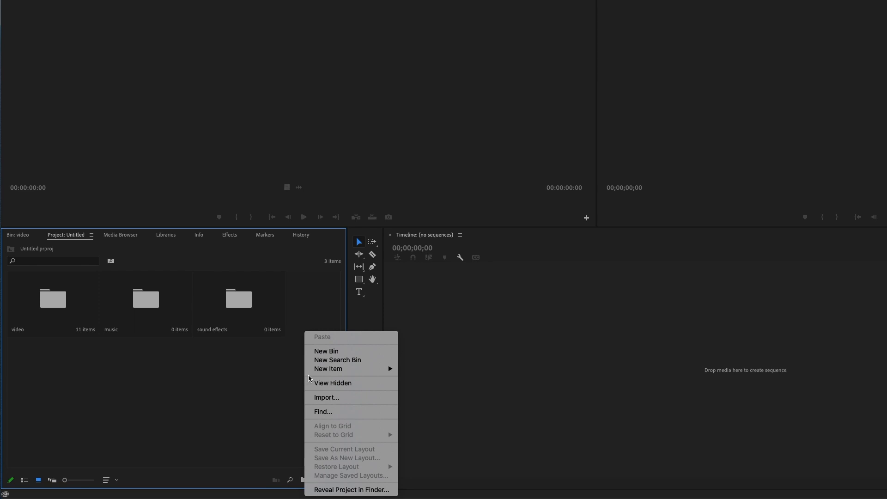
mouse_move(332, 369)
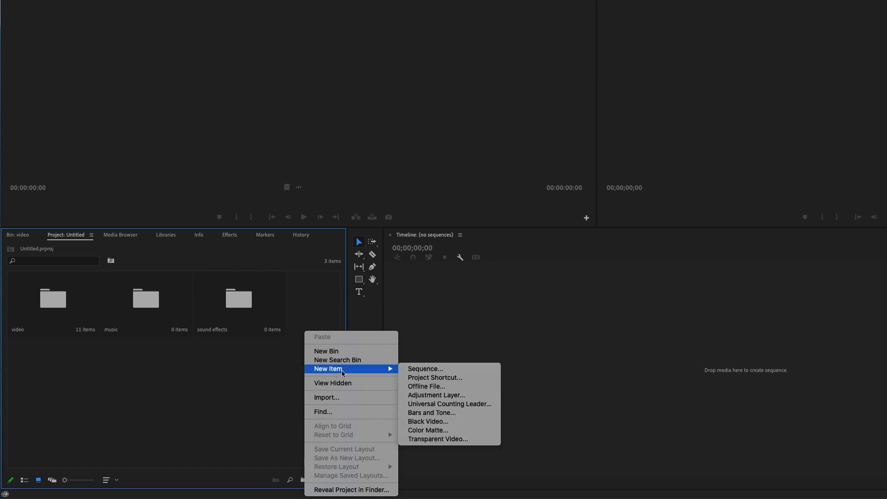
left_click(427, 369)
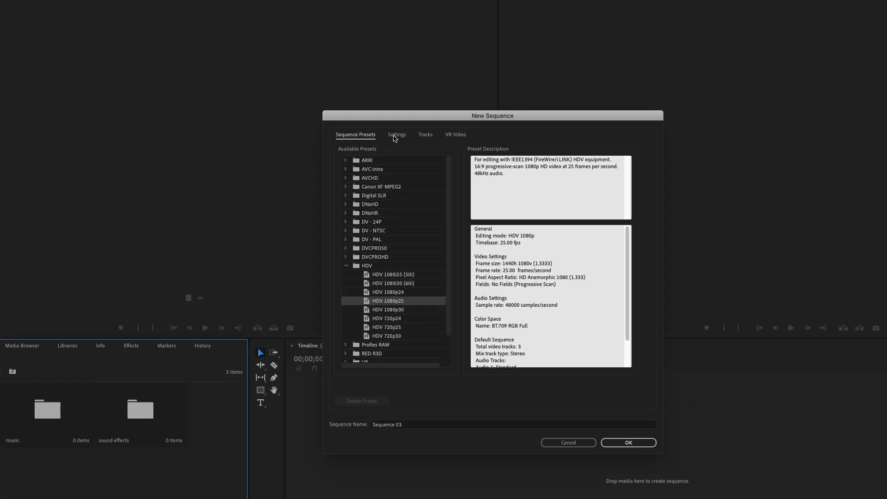
left_click(396, 135)
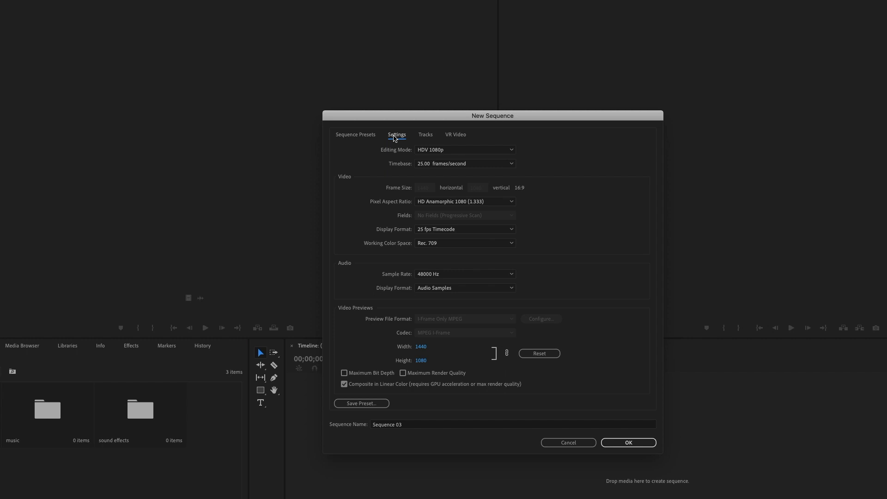
left_click(449, 152)
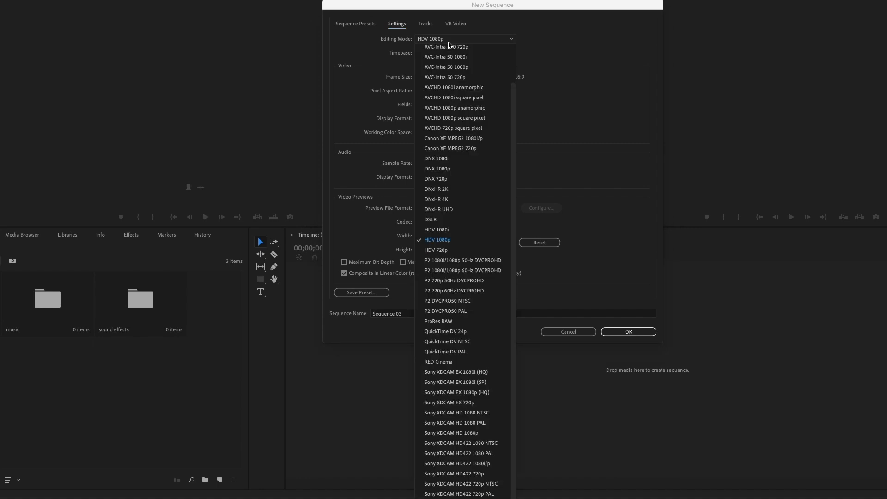
scroll(514, 102, "up", 3)
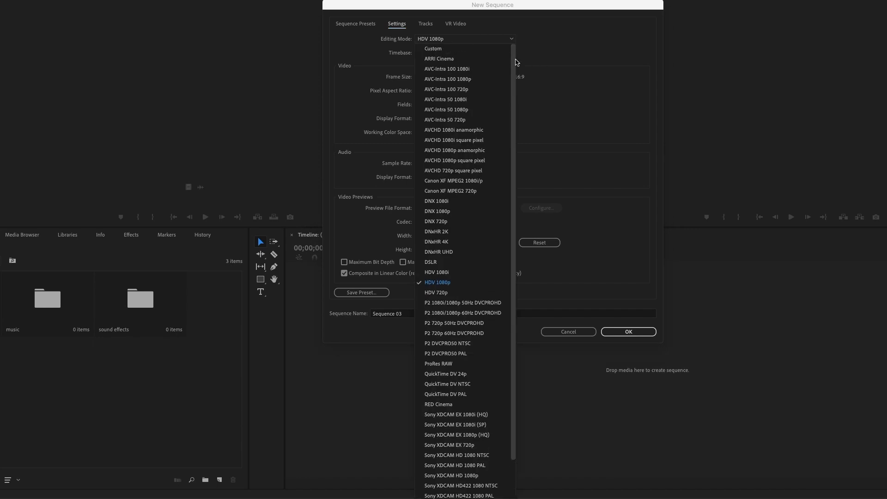
left_click(457, 99)
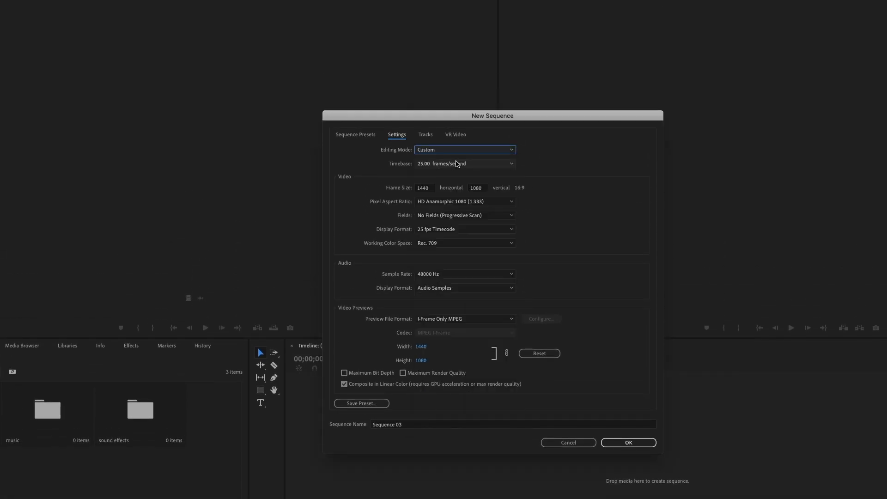
Step: Set the sequence's frame size to 1920 by 1080 and its pixel aspect ratio to Square Pixels (1.0)
left_click(416, 188)
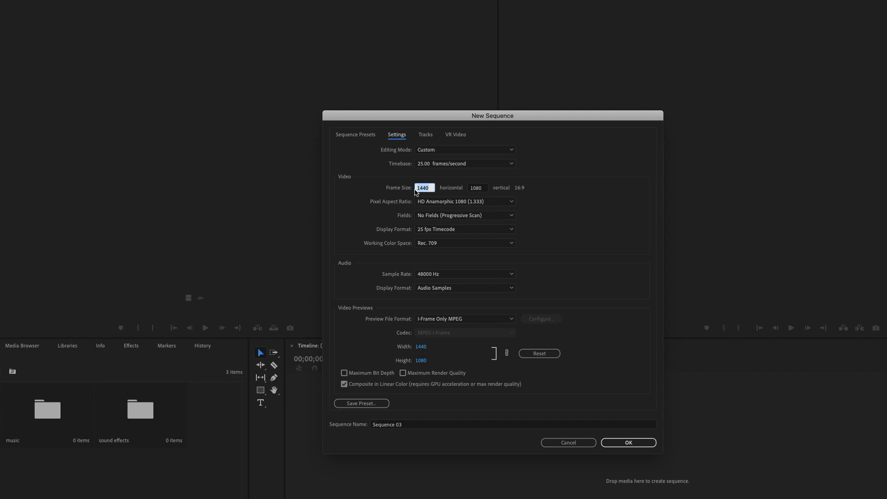
type("19")
left_click(491, 192)
left_click(512, 202)
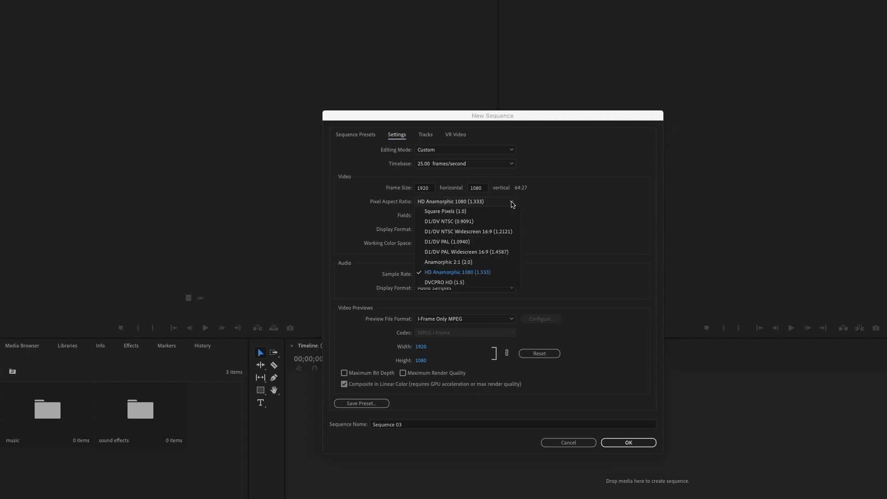
left_click(446, 211)
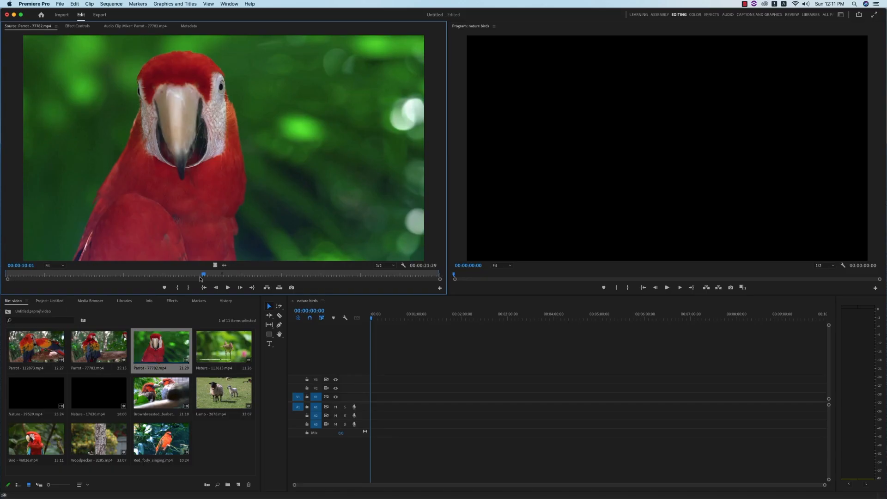
Step: Mark the source range of Parrot - 77782.mp4 from 00:00:13:12 to 00:00:21:25
left_click_drag(212, 276, 271, 277)
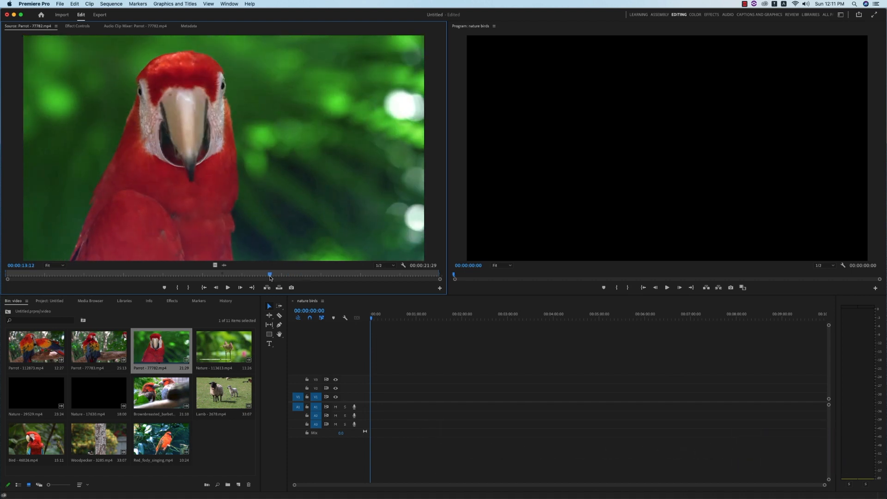
key("i")
left_click_drag(270, 277, 437, 275)
key("o")
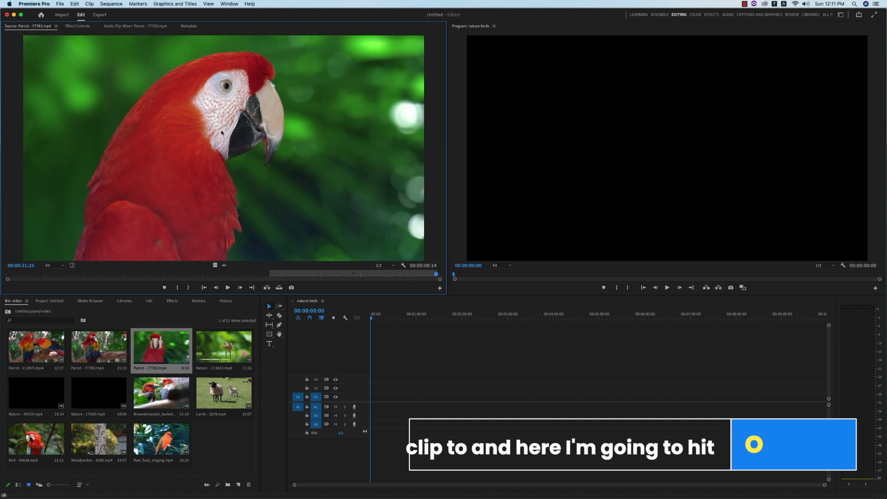
Step: Place the marked Parrot - 77782.mp4 range at the start of V1 and change the sequence settings to match the clip
mouse_move(374, 382)
left_mouse_down()
mouse_move(378, 400)
mouse_move(372, 396)
left_mouse_up()
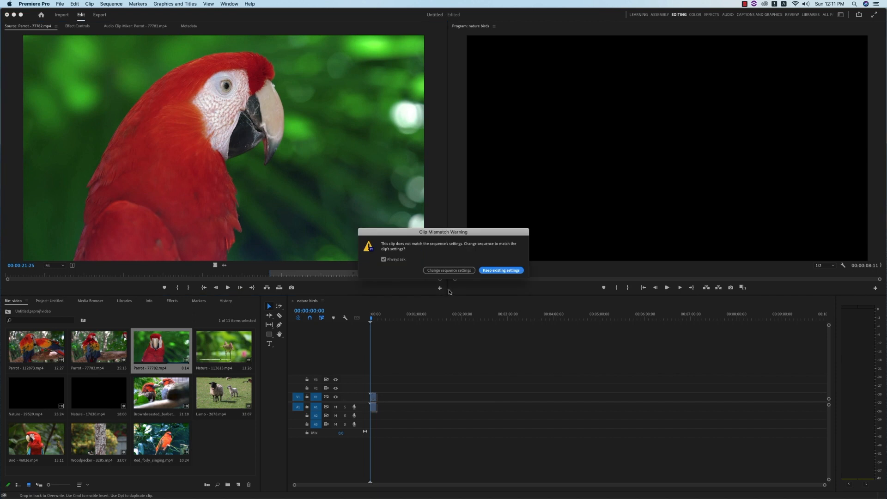
left_click(448, 270)
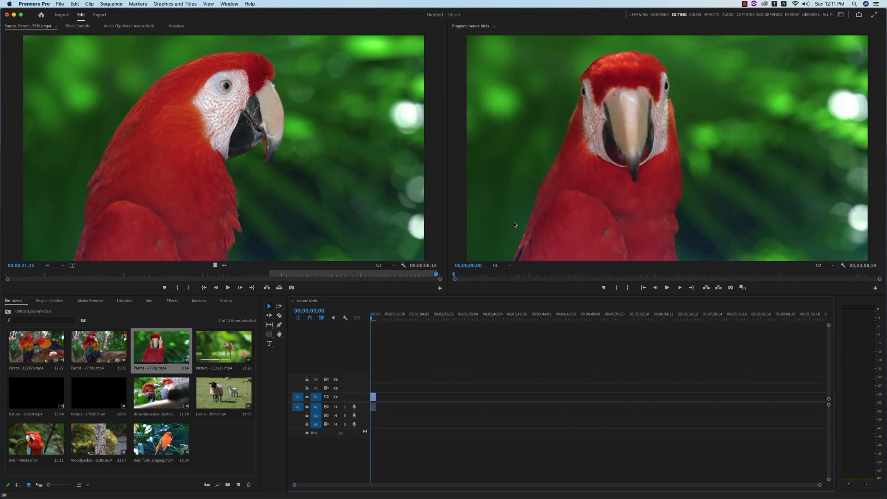
left_click_drag(372, 321, 374, 320)
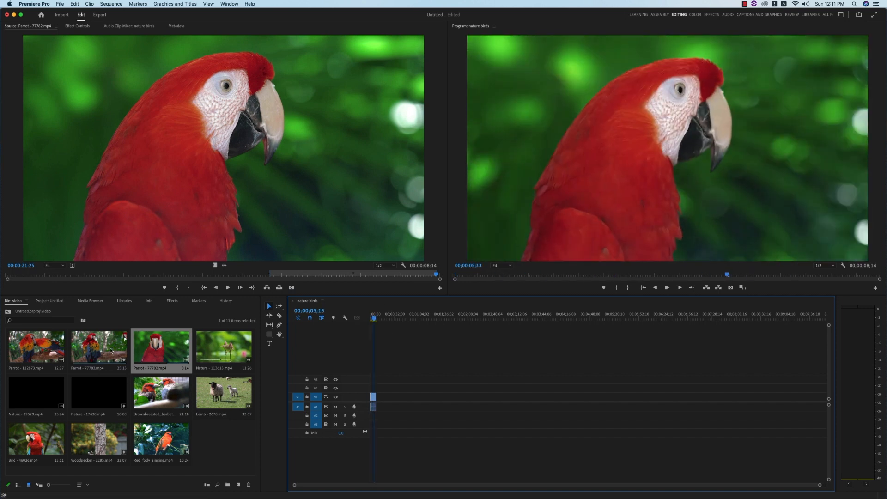
Step: Mark in and out points on Parrot - 77783.mp4 and place the range directly after the first clip on V1
double_click(28, 456)
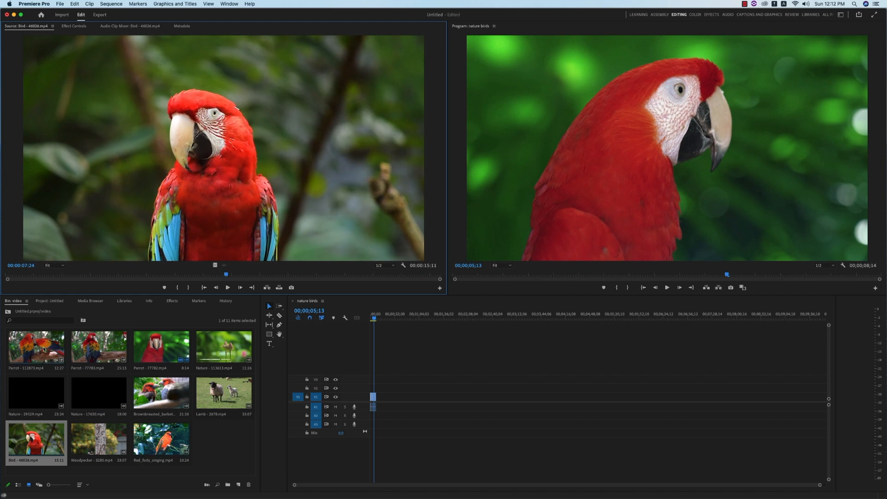
double_click(98, 348)
left_click_drag(33, 276, 332, 272)
key("i")
key("o")
left_click_drag(277, 194, 378, 398)
Step: Mark in and out points on Parrot - 112873.mp4 and add the range after the second clip on V1
double_click(36, 348)
key("i")
left_click_drag(8, 275, 401, 279)
key("o")
left_click_drag(287, 185, 389, 399)
left_click_drag(373, 319, 390, 327)
Step: Mark a range of Nature - 29529.mp4 ending at 00:00:20:23 and append it to the clips on V1
double_click(36, 393)
left_click_drag(29, 277, 385, 277)
key("i")
key("o")
left_click_drag(296, 194, 397, 399)
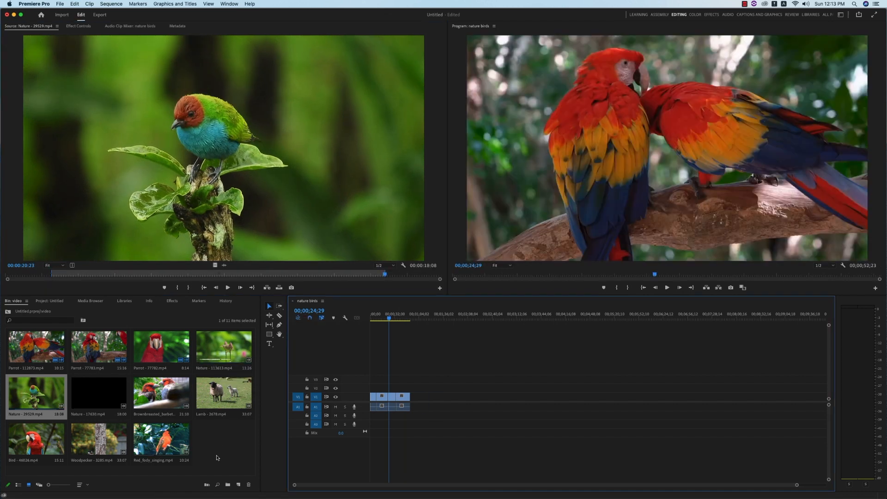
Step: Import Bullfinch - 3064.mp4 and Bullfinch - 2797.mp4 into the video bin
right_click(212, 436)
left_click(227, 422)
left_click(338, 165)
left_click(393, 209)
left_click(396, 216, "super")
left_click(565, 240)
Step: Mark in and out points on Bullfinch - 3064.mp4 and append the range after the Nature - 29529.mp4 clip on V1
double_click(211, 406)
left_click(405, 318)
left_click_drag(43, 277, 432, 278)
key("i")
key("o")
left_click_drag(259, 176, 412, 404)
Step: Mark a range of Bullfinch - 2797.mp4 ending at 00:00:13:23 and append it to the end of V1
double_click(88, 403)
double_click(43, 455)
left_click_drag(7, 276, 421, 278)
key("i")
key("o")
left_click_drag(259, 175, 427, 401)
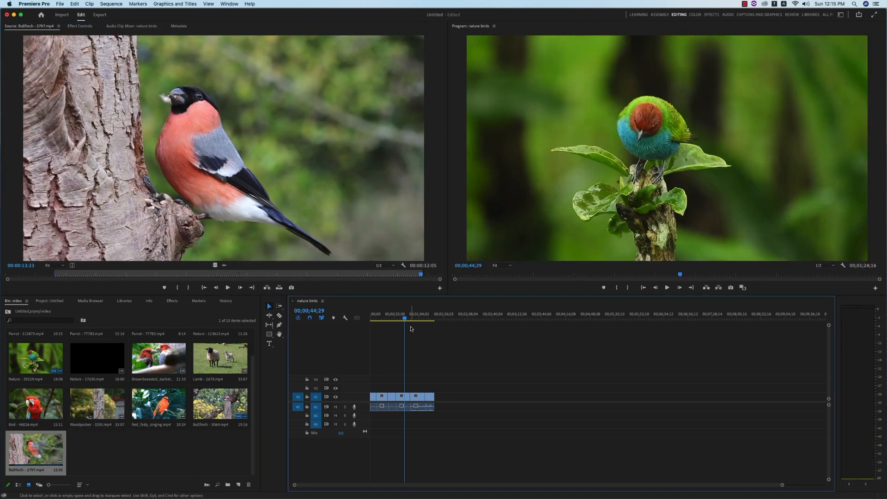
Step: Open Woodpecker - 3285.mp4 as the source clip and set its out point at 00:00:32:12
double_click(98, 409)
left_click(140, 276)
key("o")
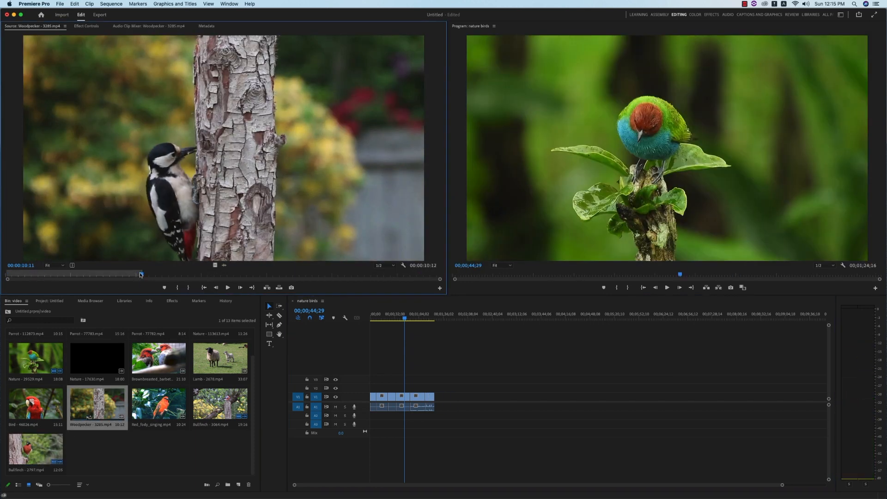
left_click_drag(143, 277, 429, 277)
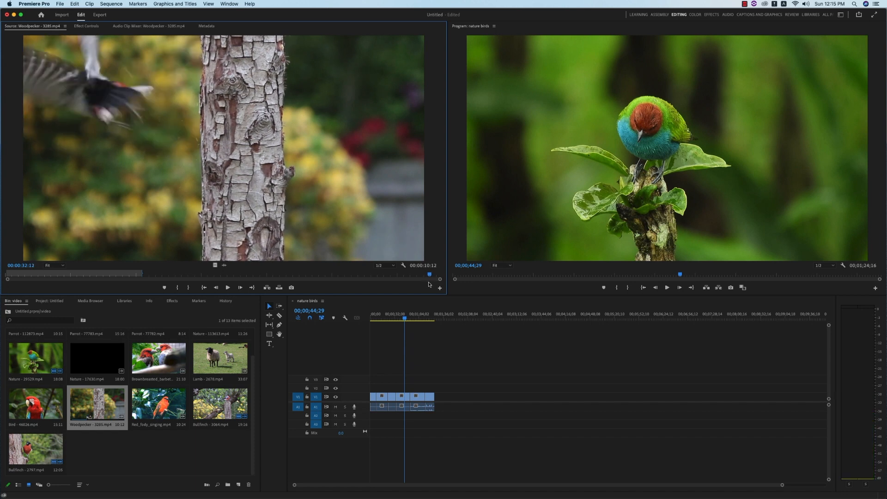
key("o")
left_click(33, 276)
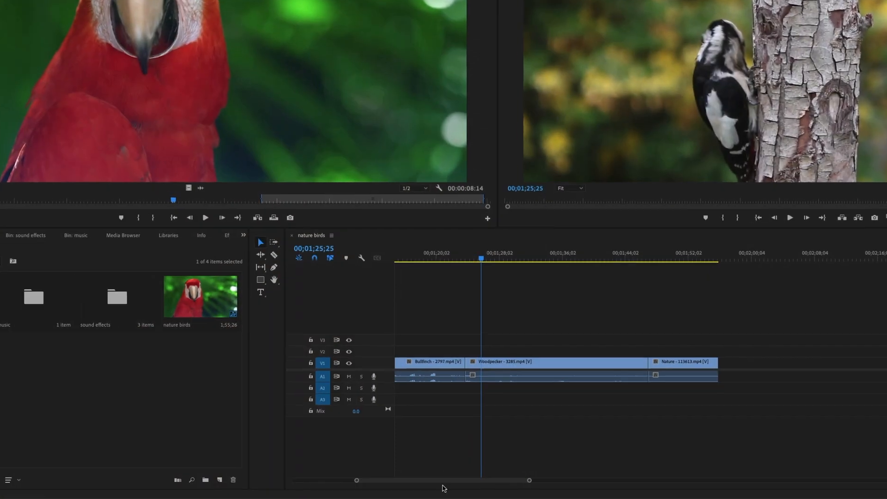
Step: Review the assembled clips by scrubbing through the nature birds timeline from its beginning
left_click_drag(439, 481, 312, 479)
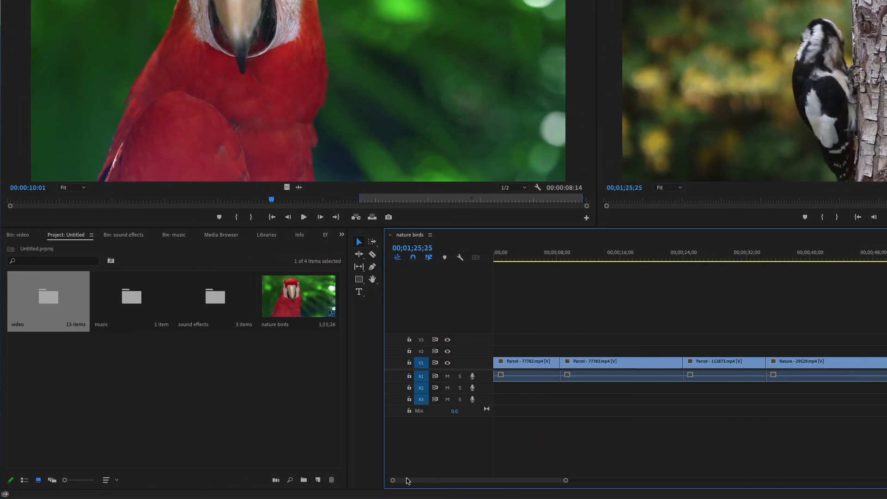
left_click(531, 260)
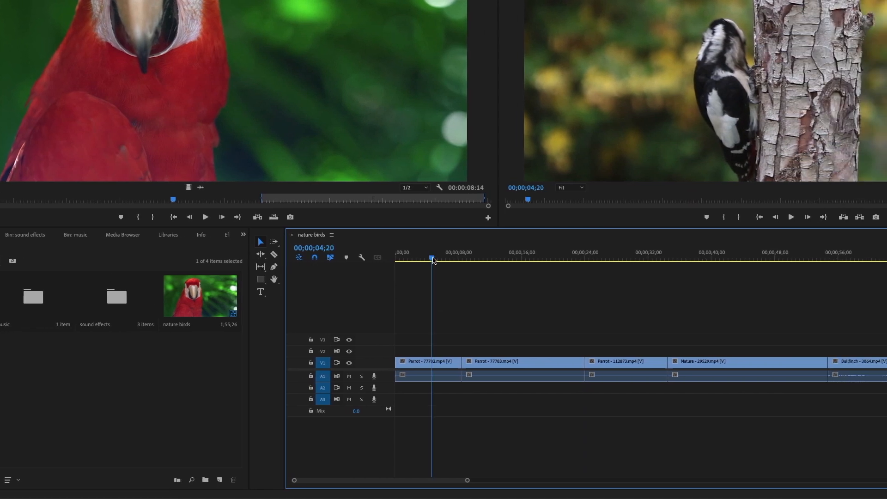
left_click_drag(486, 267, 581, 267)
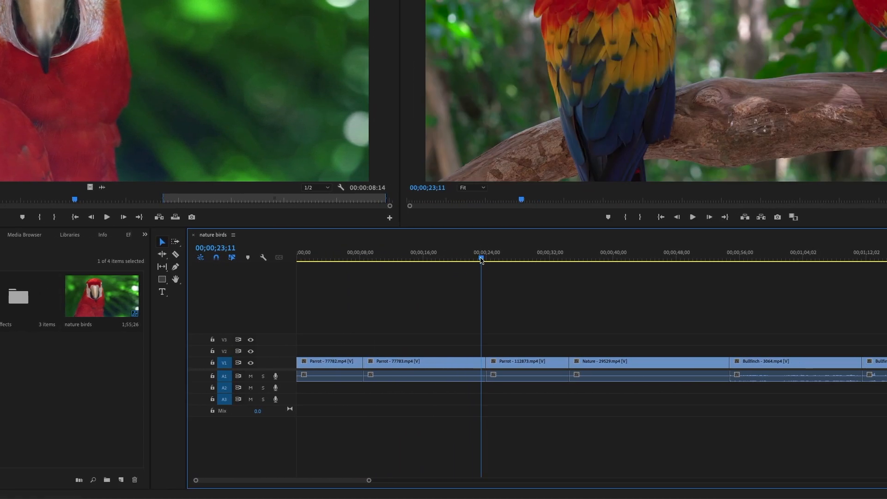
left_click_drag(480, 260, 490, 319)
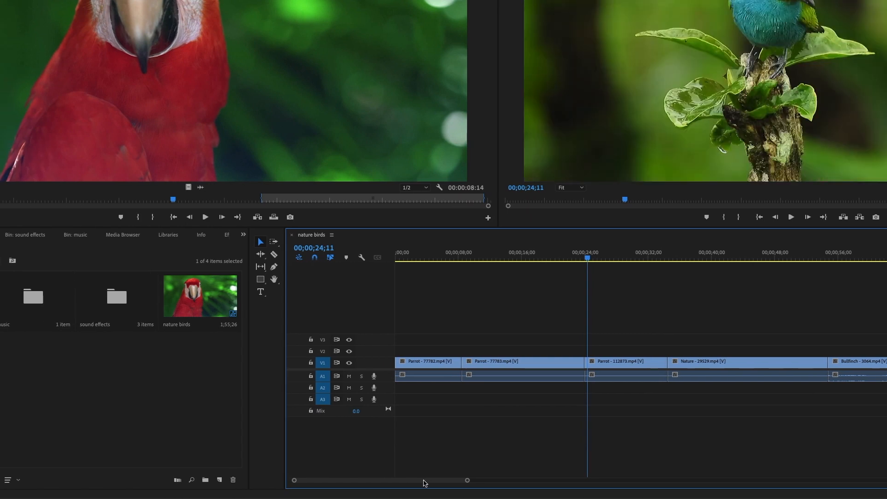
left_click_drag(425, 483, 490, 496)
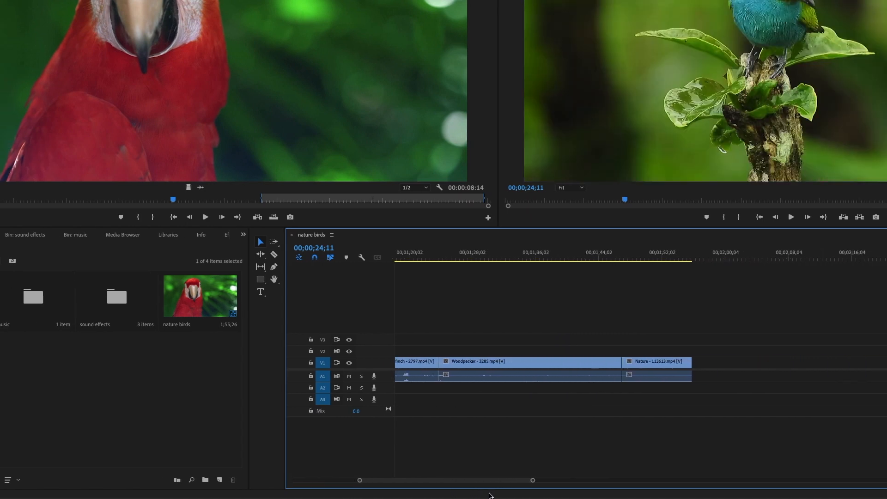
Step: Split the Woodpecker - 3285.mp4 clip on V1 at 00;01;26;09 with the Razor tool and return to the Selection tool
left_click(476, 262)
left_click_drag(476, 264, 453, 263)
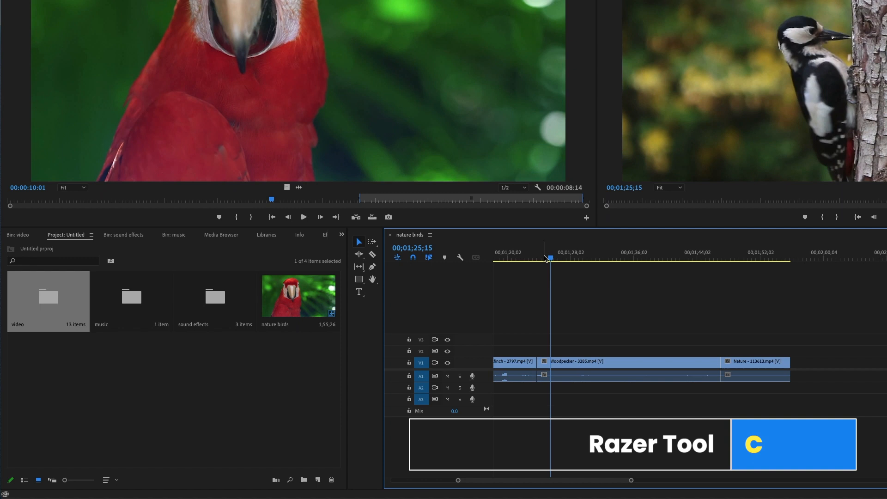
mouse_move(551, 262)
left_mouse_down()
mouse_move(535, 261)
mouse_move(588, 262)
mouse_move(557, 277)
left_mouse_up()
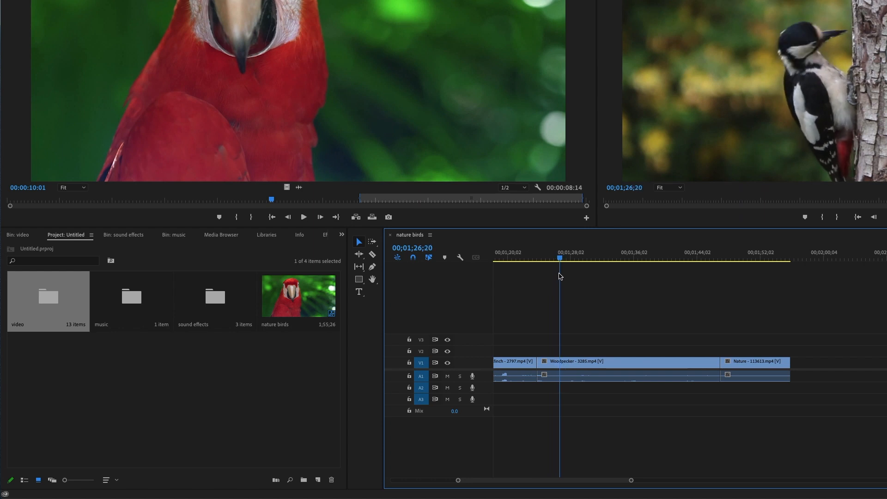
left_click(373, 256)
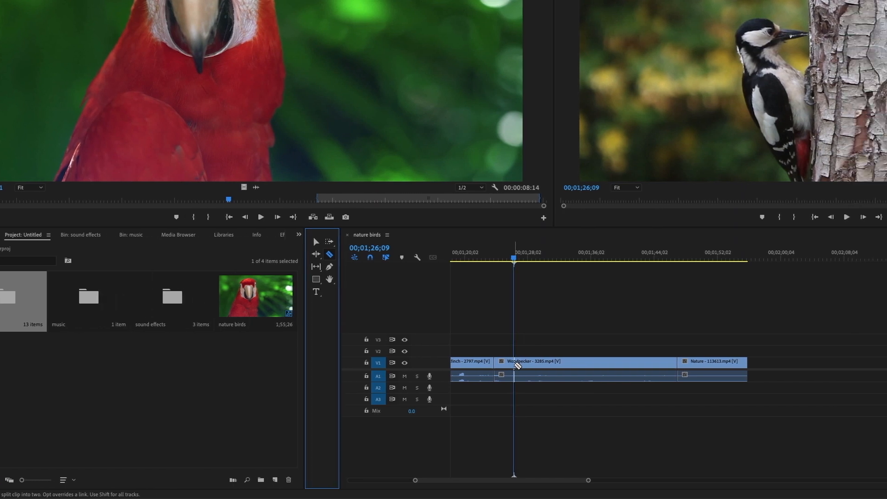
left_click(459, 365)
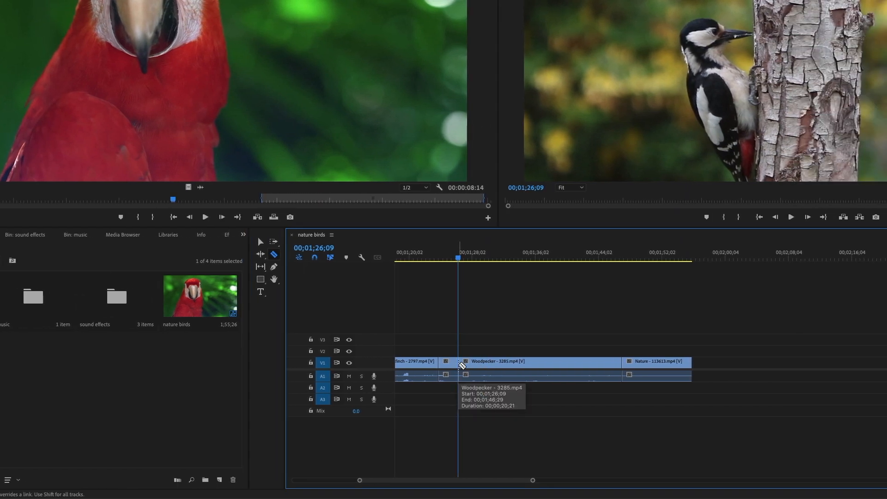
key("v")
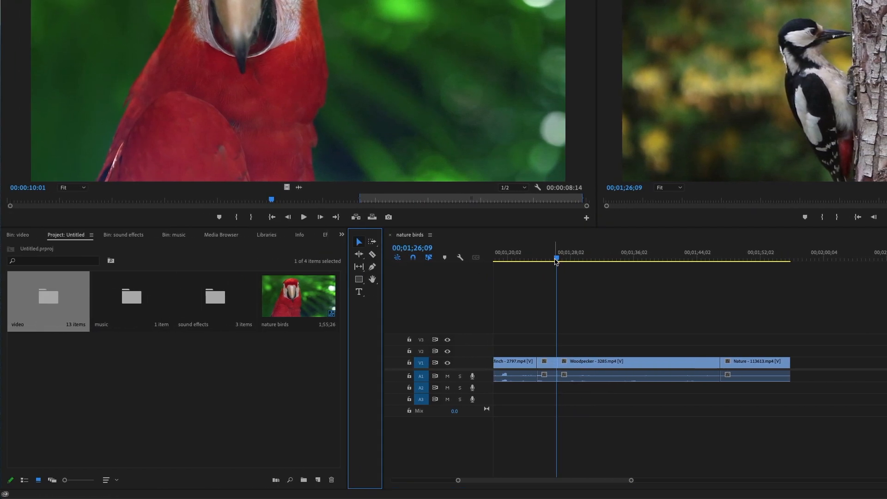
Step: Delete the short first segment of the split woodpecker clip and ripple delete the gap it leaves on V1
left_click_drag(556, 261, 543, 261)
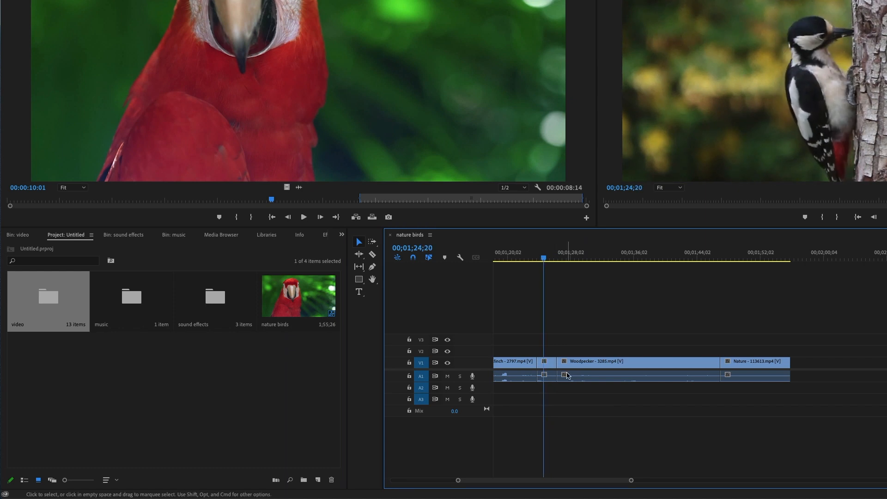
left_click(546, 365)
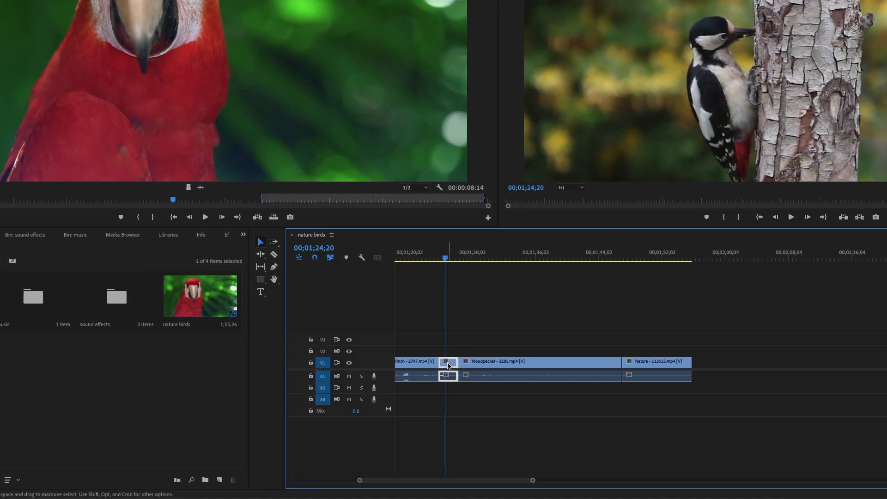
key("Delete")
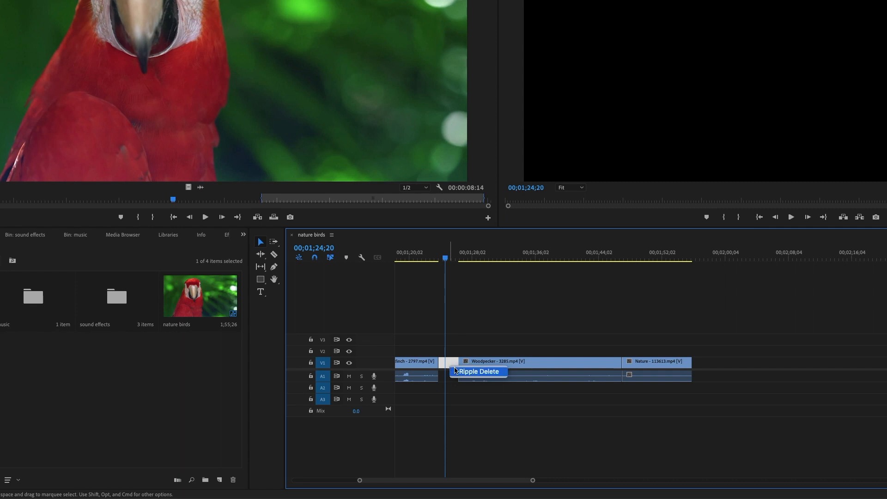
left_click(476, 372)
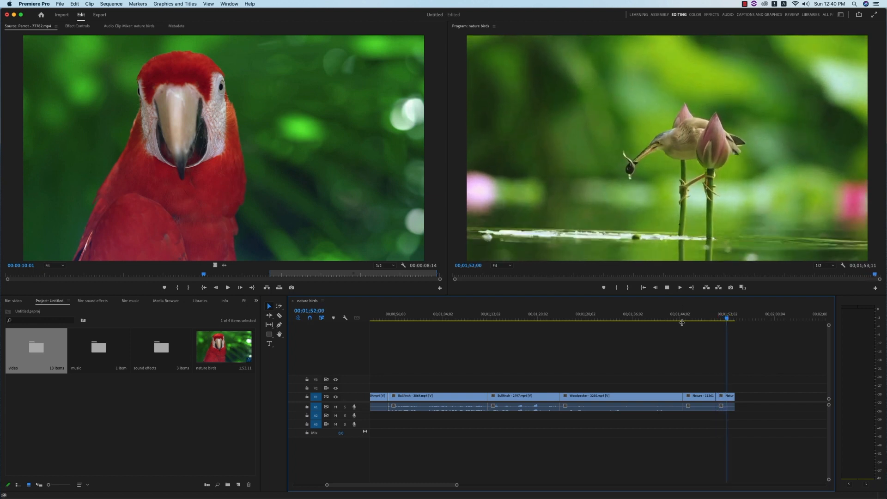
Step: Slow the last clip on V1, Nature - 113613.mp4, to 60% speed
left_click(682, 320)
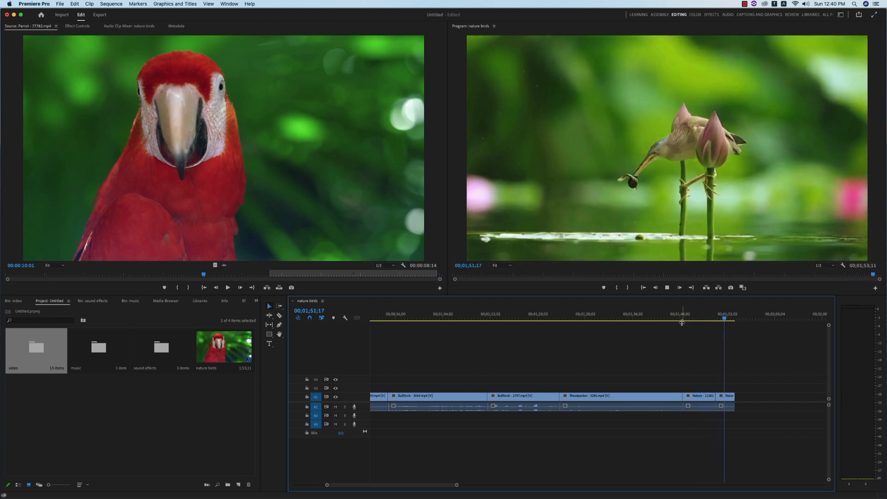
double_click(724, 398)
right_click(724, 400)
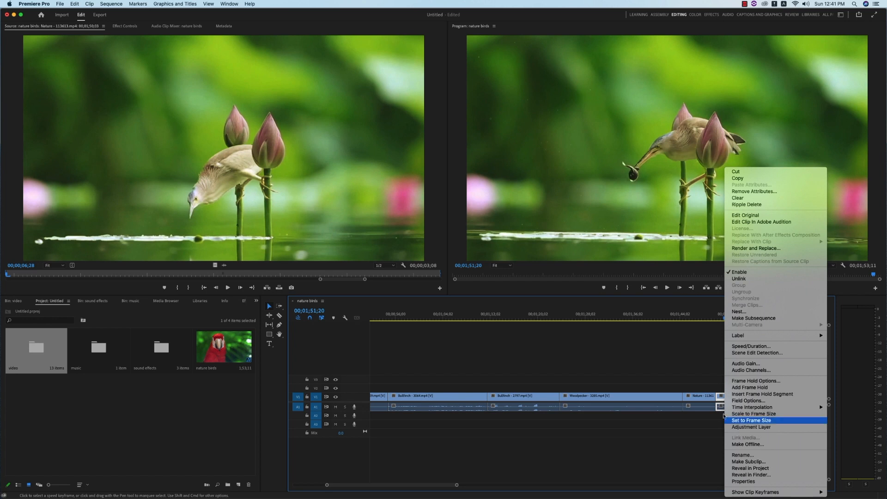
left_click(745, 346)
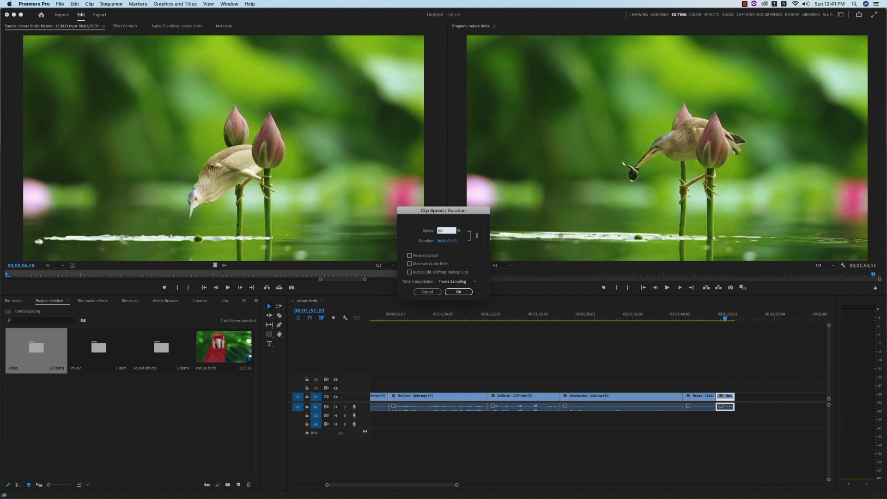
key("Return")
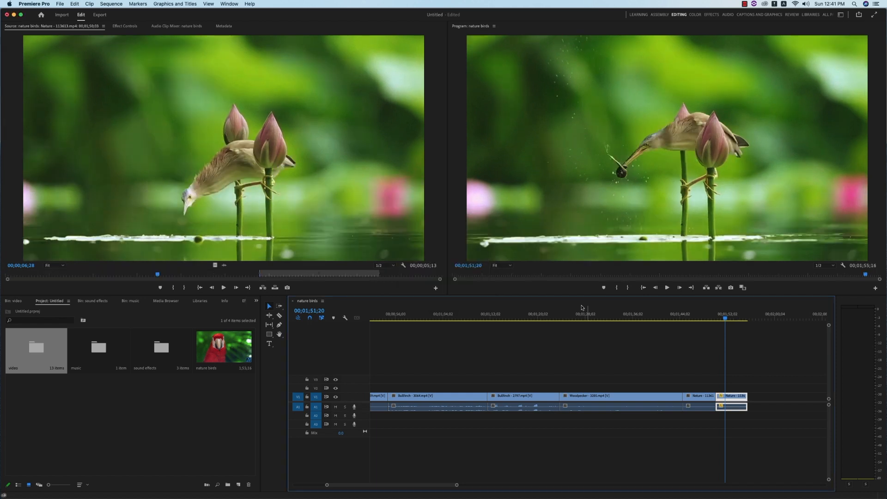
Step: Play back the slowed last Nature clip from its beginning to check the slow motion
left_click_drag(726, 320, 715, 322)
key("space")
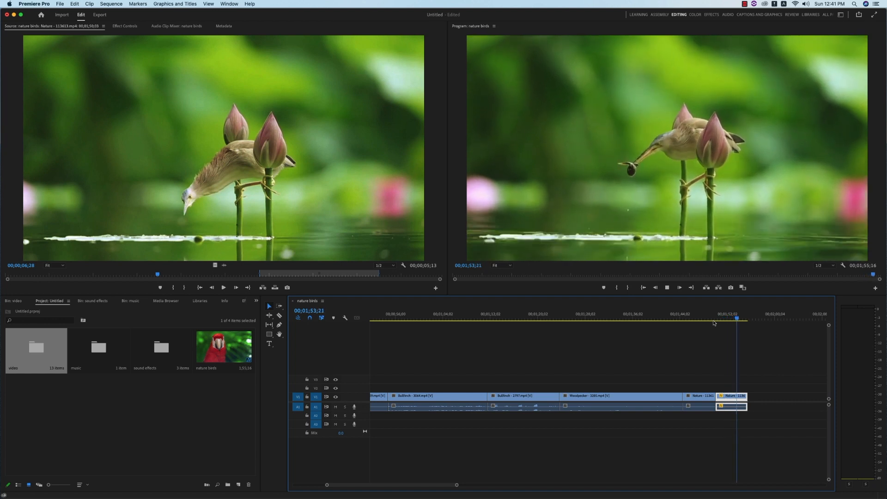
key("space")
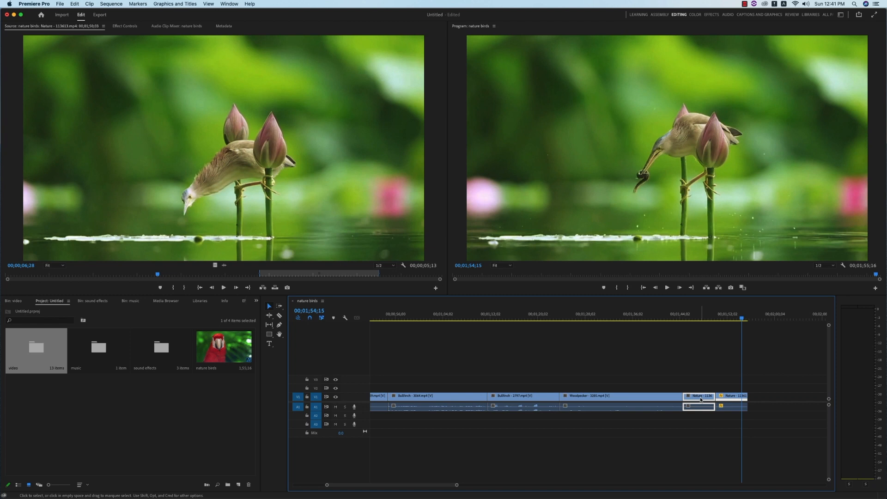
Step: Speed up the Nature clip just before the last one to 200% and remove the gap it leaves on V1
right_click(700, 399)
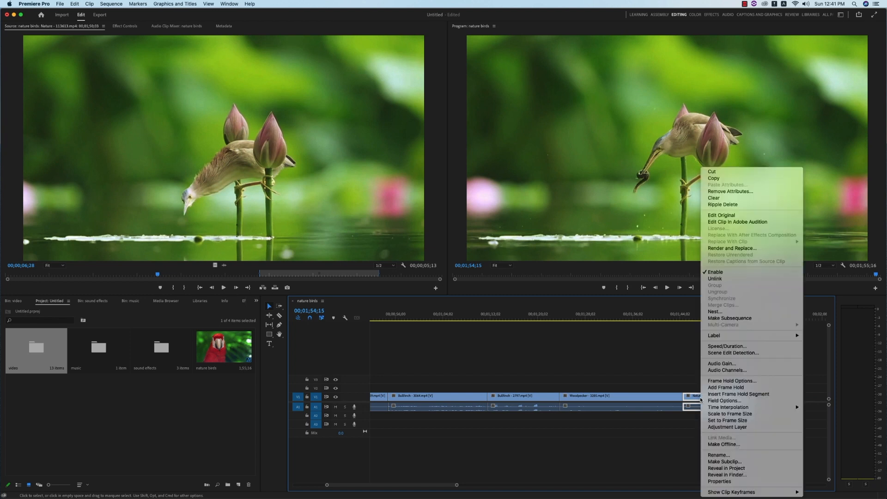
left_click(721, 346)
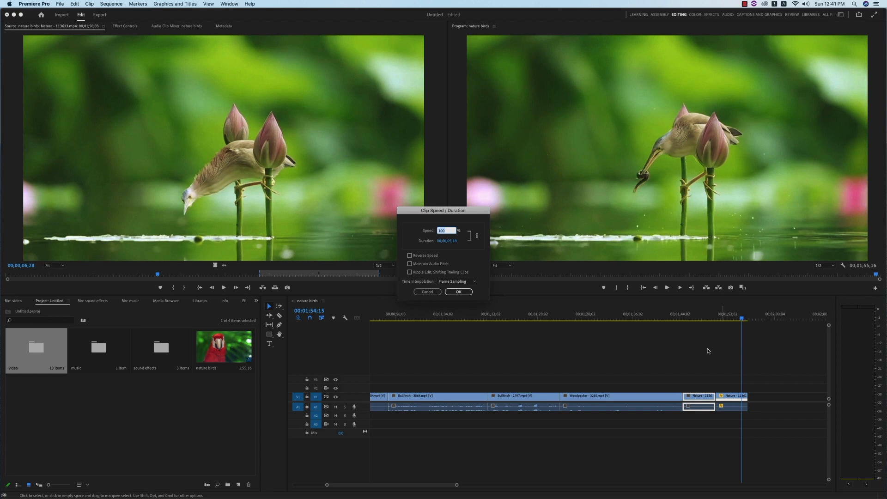
double_click(438, 231)
type("2")
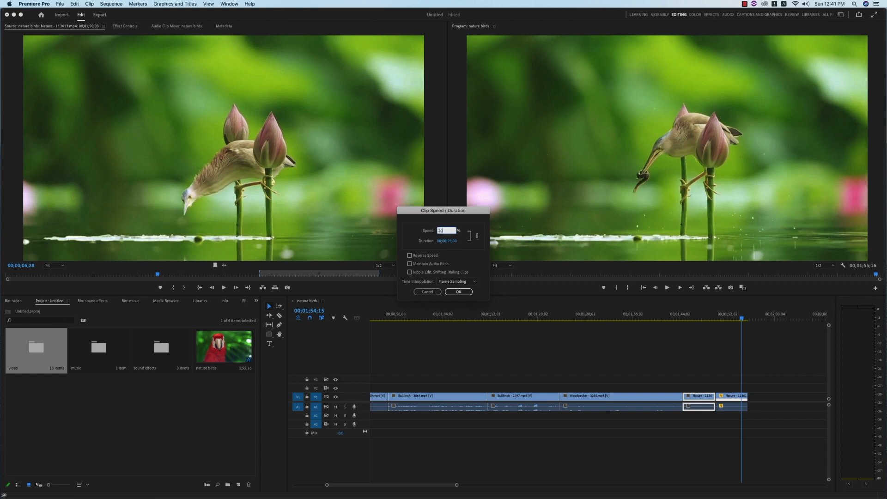
key("Return")
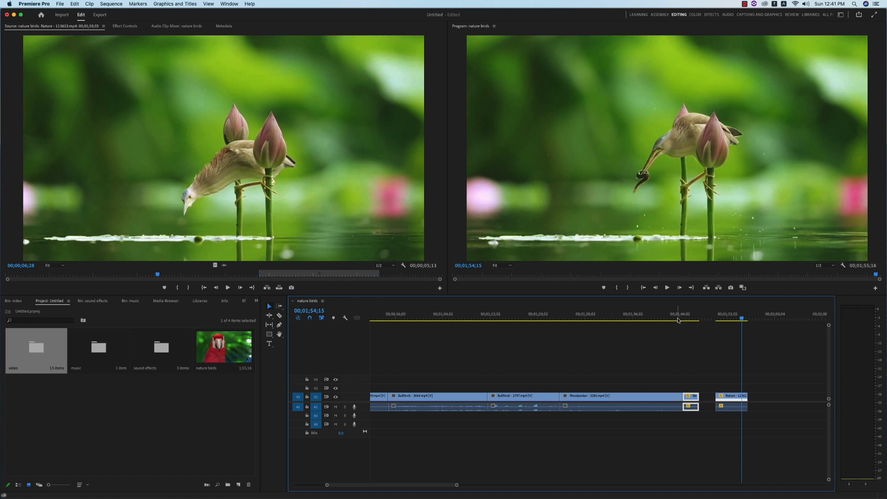
left_click(706, 397)
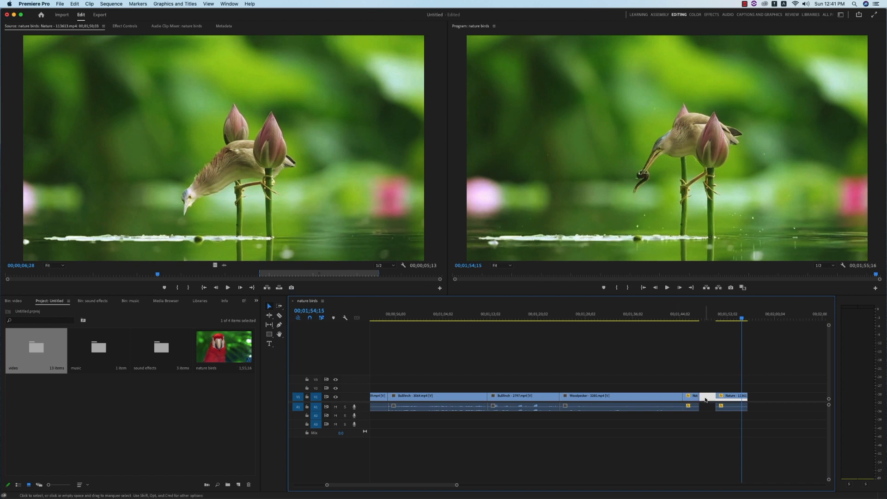
key("Delete")
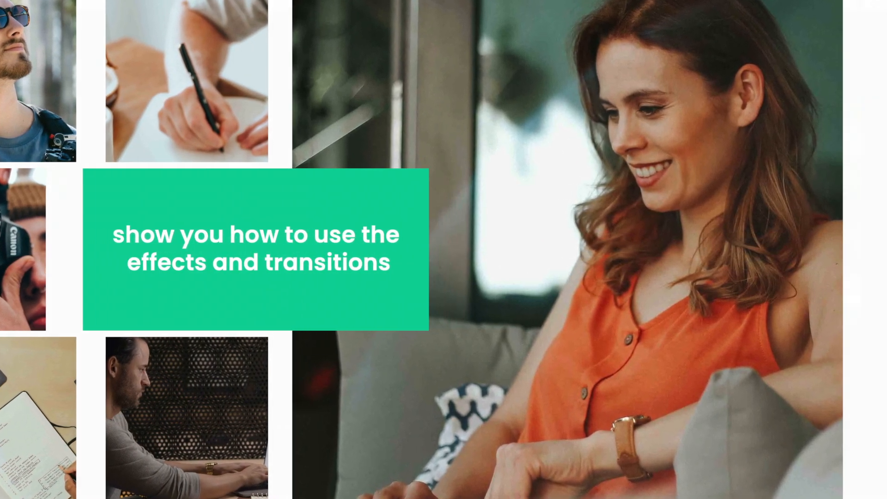
Step: Switch to the Effects workspace and add a Cross Dissolve video transition at the cut between the first two Parrot clips on V1
left_click(653, 19)
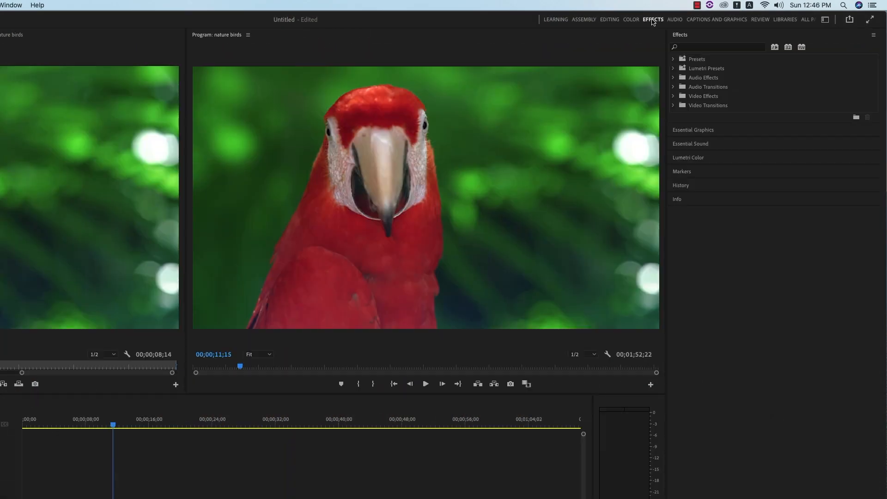
left_click(674, 105)
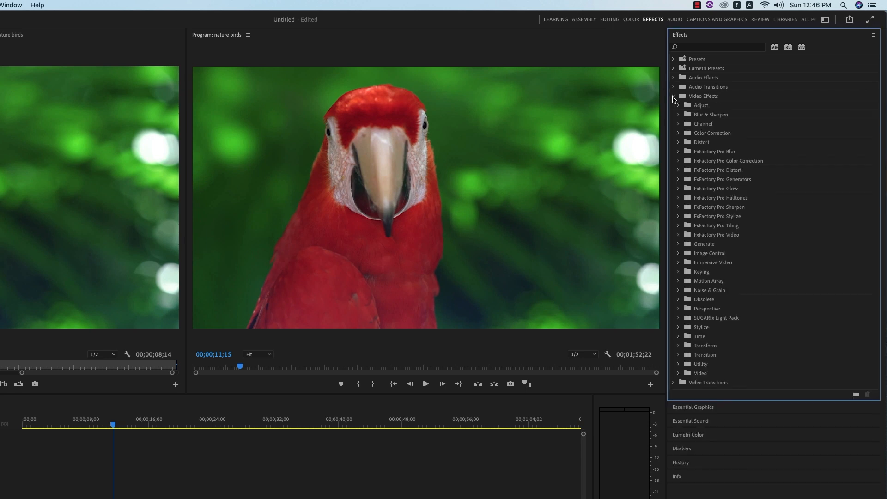
left_click(679, 114)
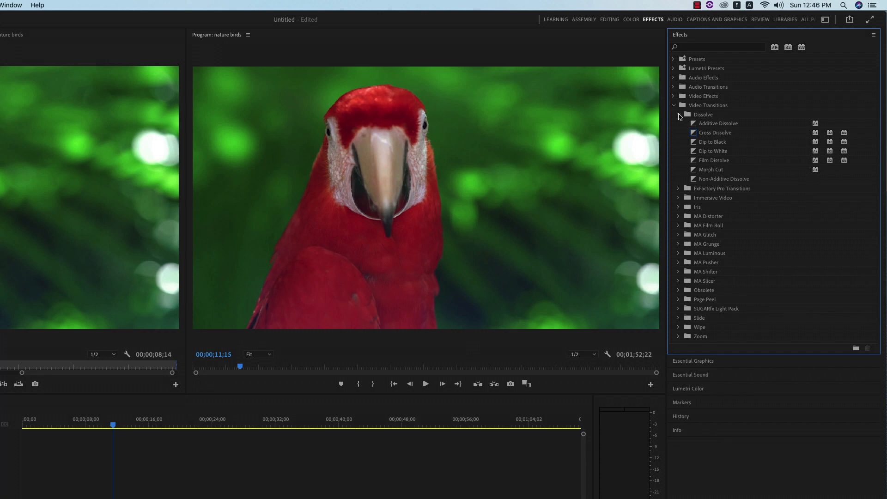
left_click(714, 135)
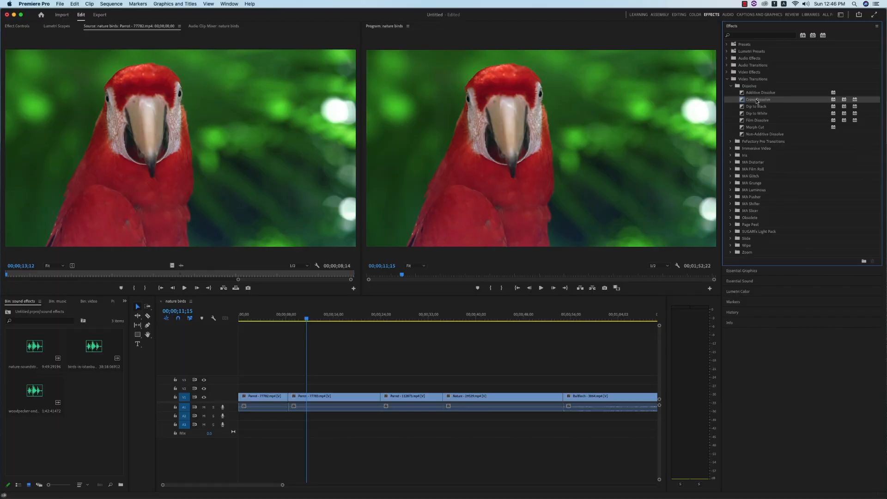
mouse_move(757, 101)
left_mouse_down()
mouse_move(357, 327)
mouse_move(289, 372)
mouse_move(292, 390)
left_mouse_up()
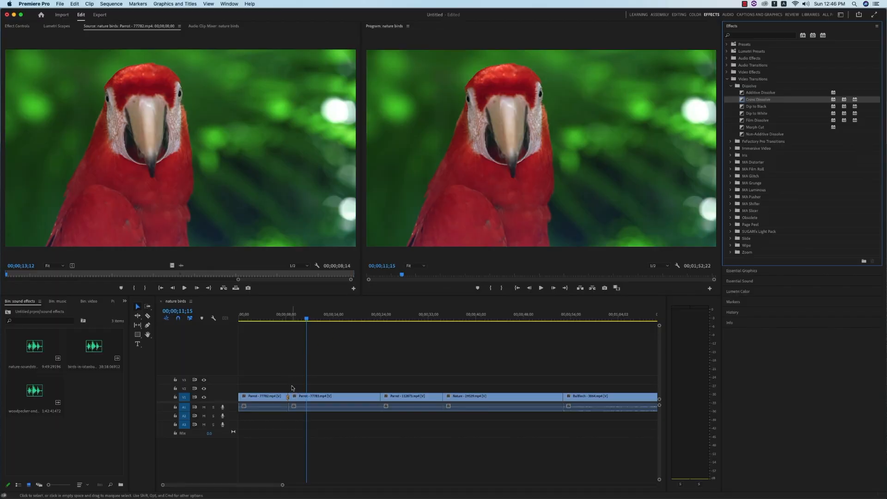
Step: Show the first Cross Dissolve's settings in Effect Controls and play the timeline through that transition
left_click_drag(308, 324, 288, 325)
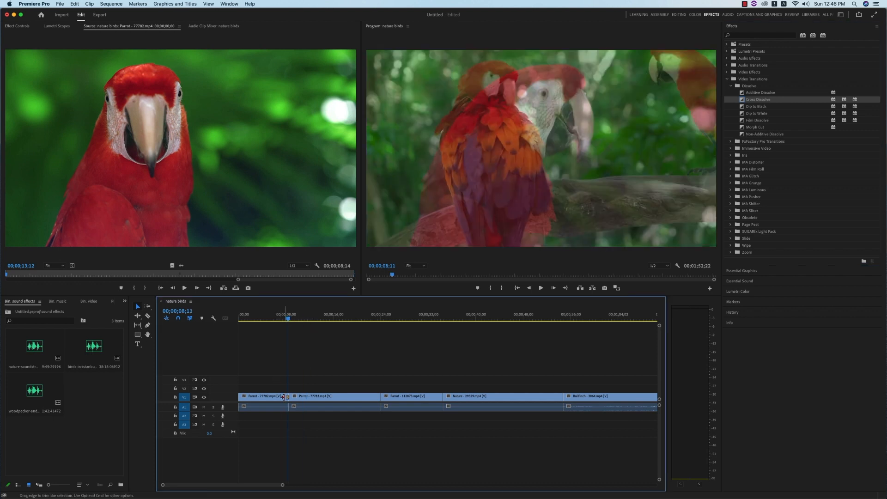
left_click(19, 27)
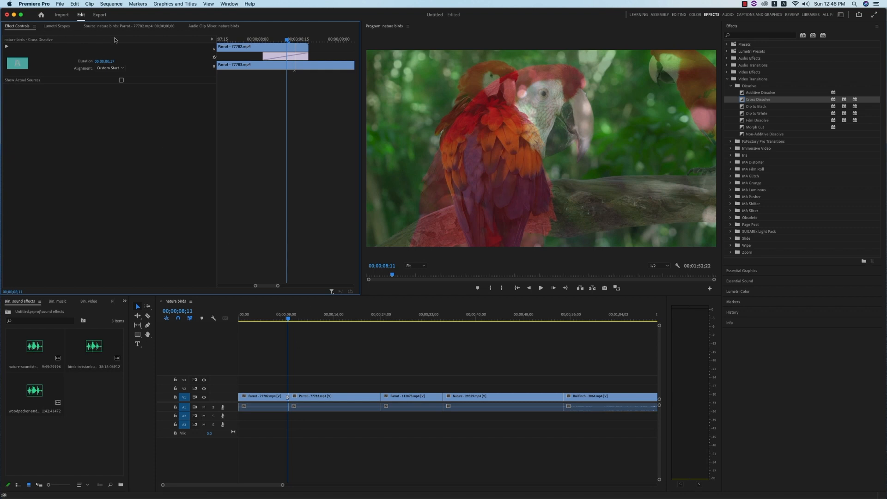
left_click_drag(290, 325, 287, 322)
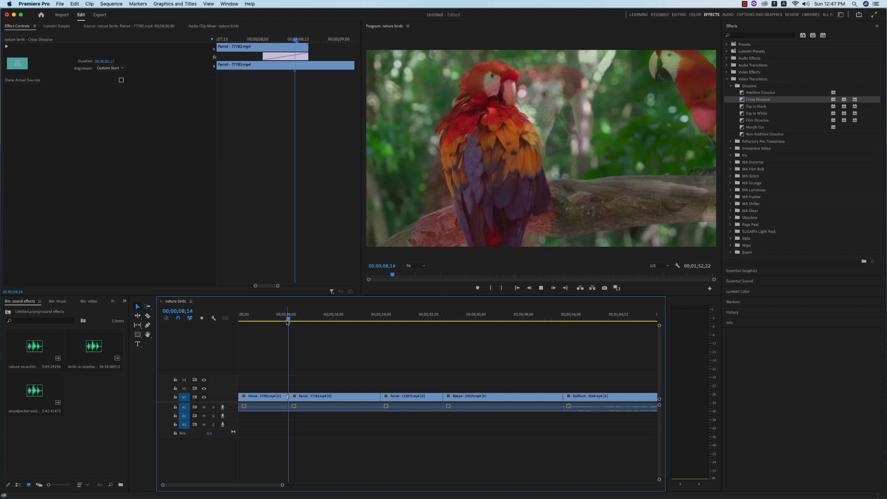
key("space")
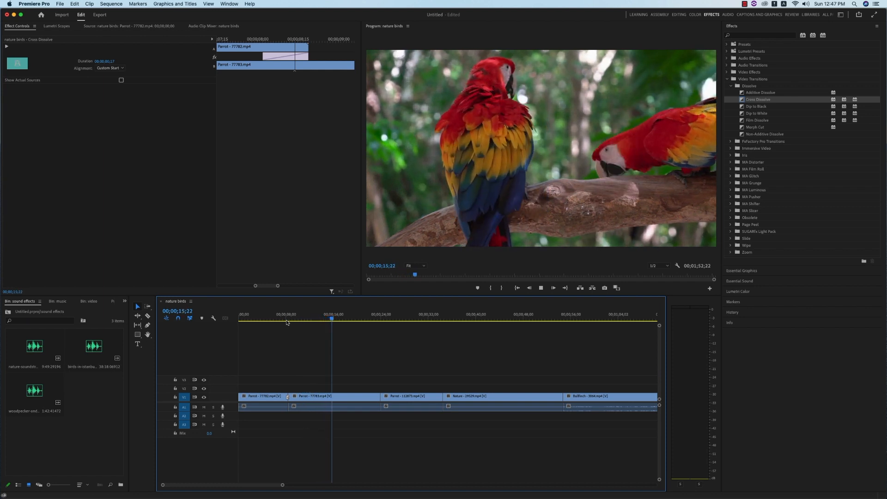
key("space")
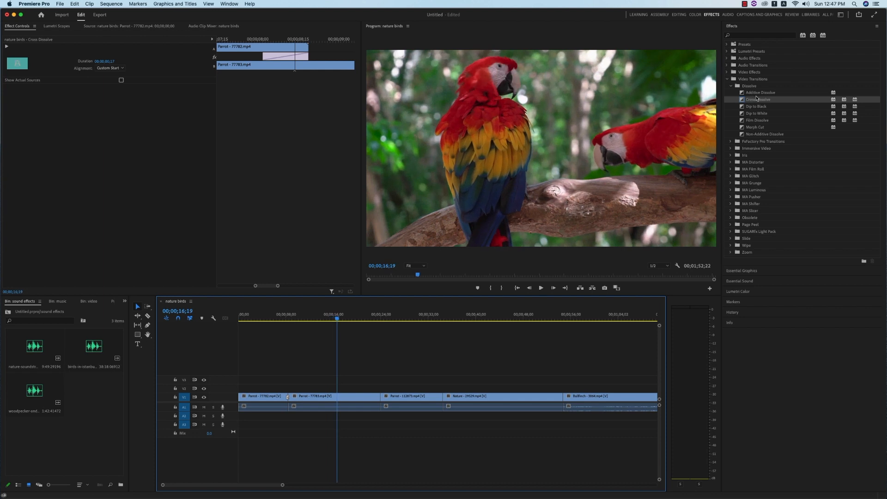
Step: Add a Cross Dissolve between the second and third Parrot clips on V1 and preview the transition
mouse_move(752, 100)
left_mouse_down()
mouse_move(670, 185)
mouse_move(427, 378)
mouse_move(384, 400)
left_mouse_up()
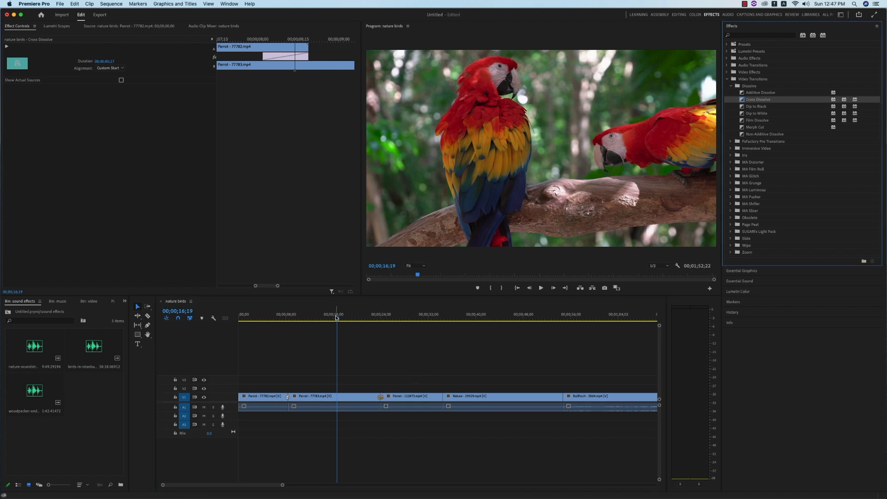
left_click_drag(336, 317, 375, 329)
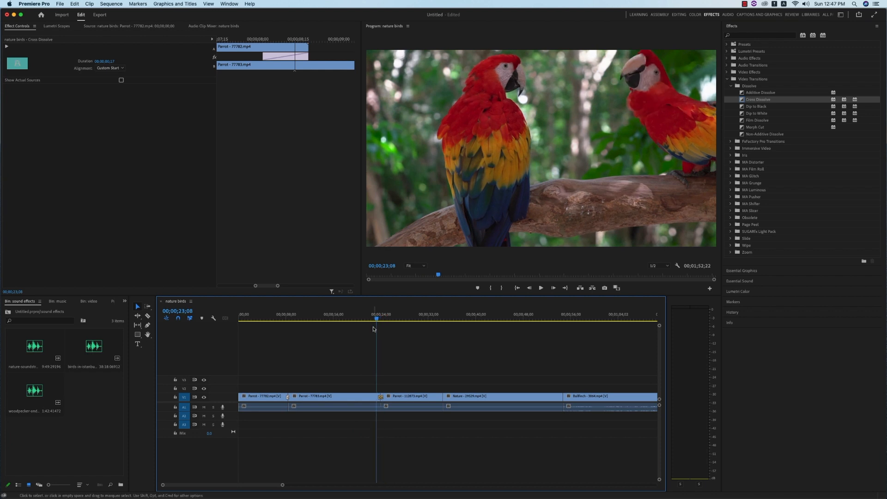
key("space")
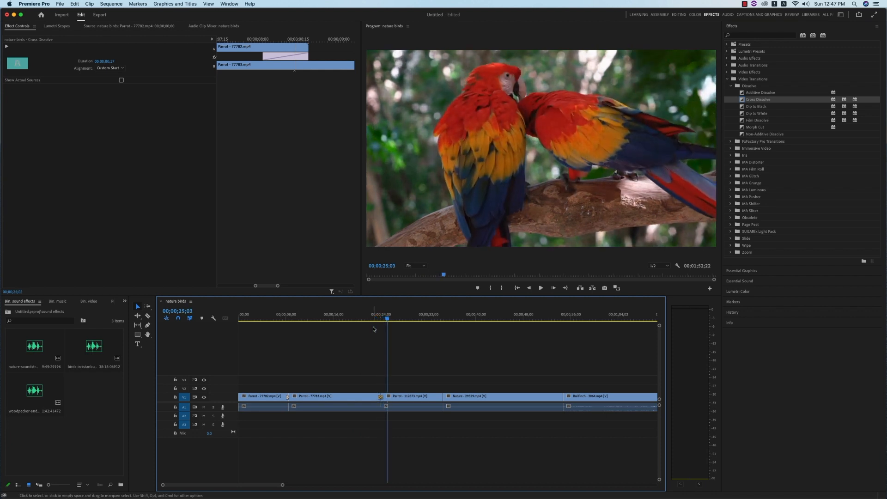
left_click(380, 319)
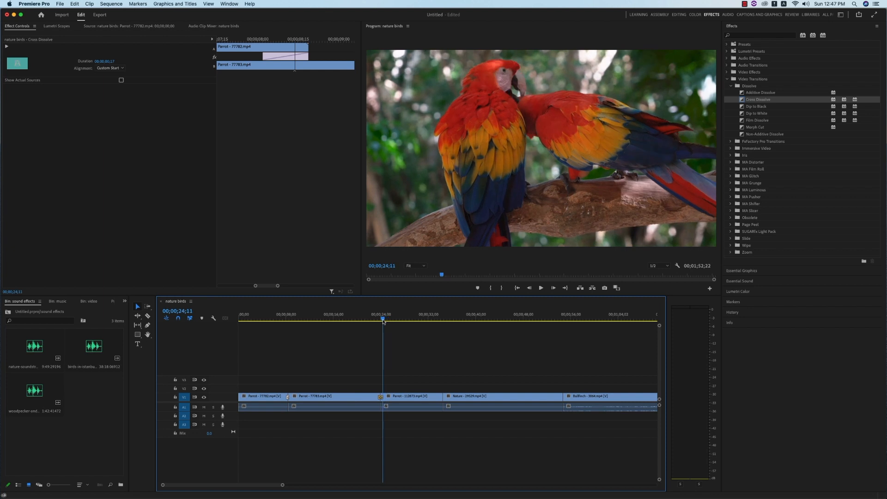
left_click_drag(380, 320, 380, 319)
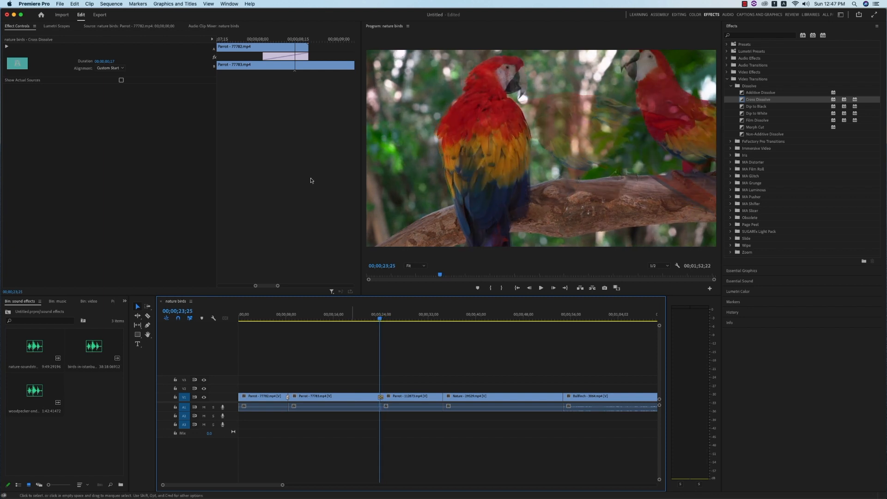
Step: Extend the first Cross Dissolve at its start and end to about 28 frames, and play through the second transition
left_click_drag(263, 55, 244, 56)
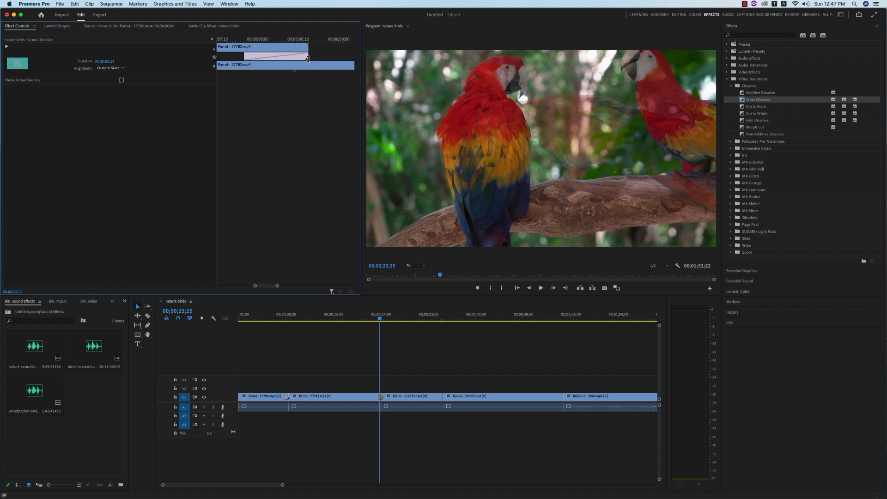
left_click_drag(308, 59, 319, 58)
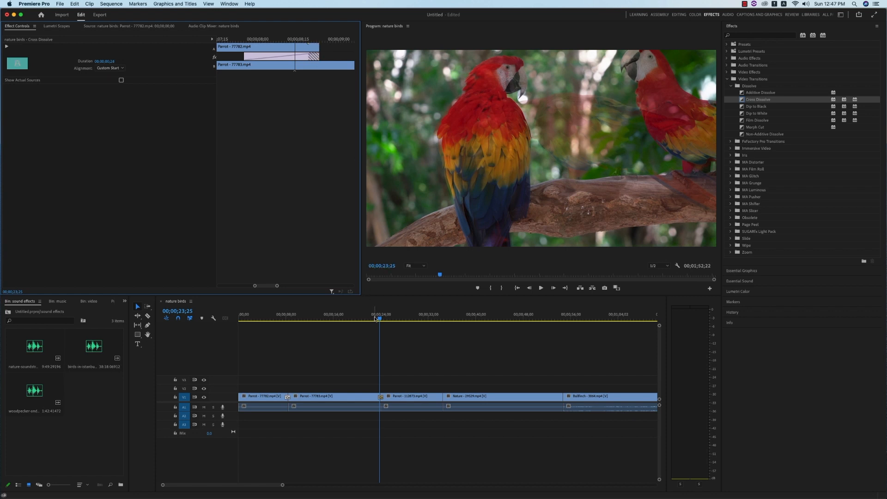
left_click(373, 319)
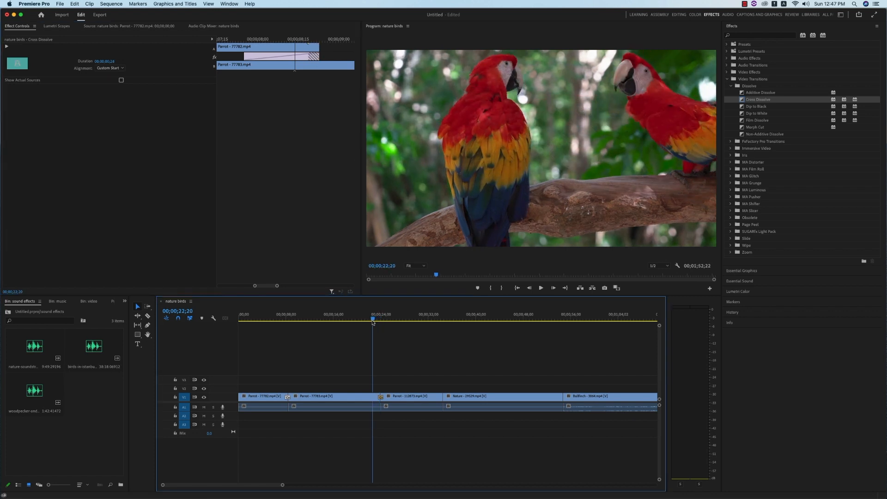
key("space")
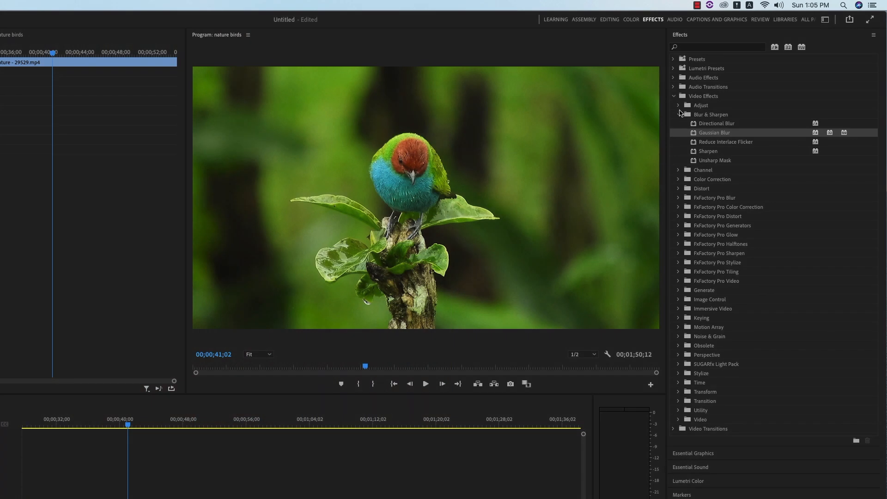
Step: Locate the Gaussian Blur effect in the Blur & Sharpen group of the video effects
left_click(676, 99)
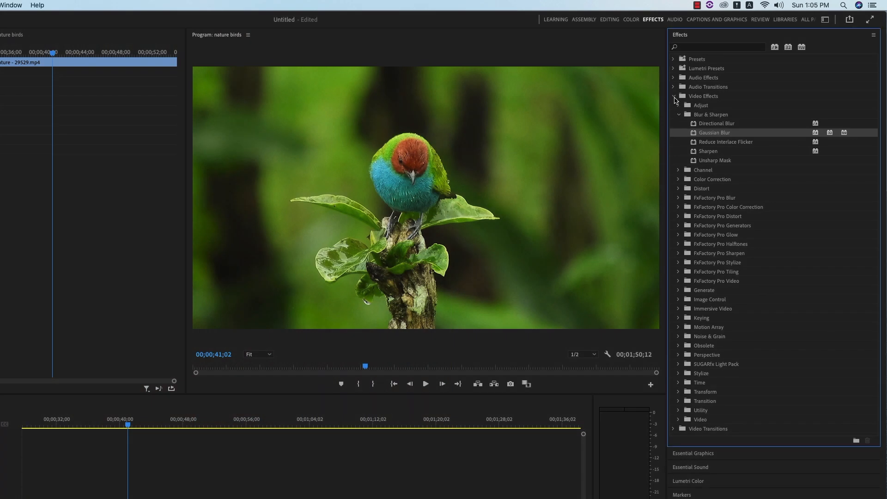
left_click(674, 96)
left_click(674, 96)
left_click(679, 114)
left_click(679, 115)
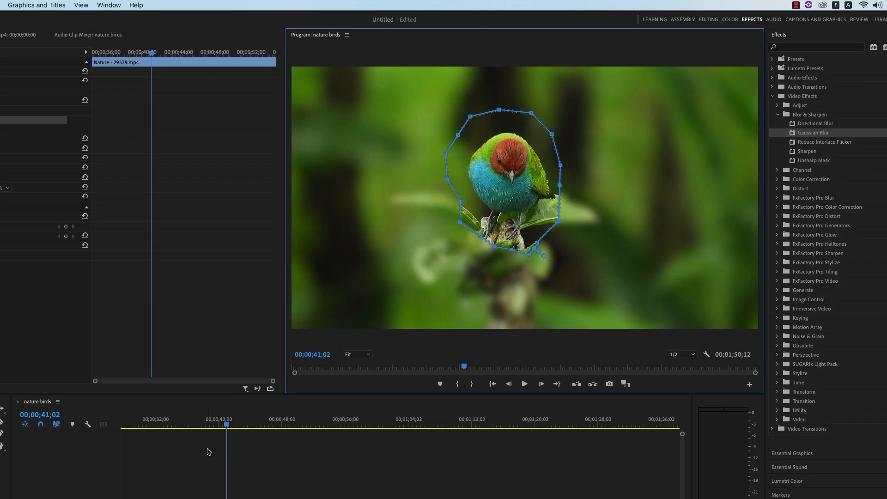
Step: At 00;00;35;09, reshape the Gaussian Blur mask on Nature - 29529.mp4 to enclose the bird's head and beak
left_click_drag(226, 424, 181, 439)
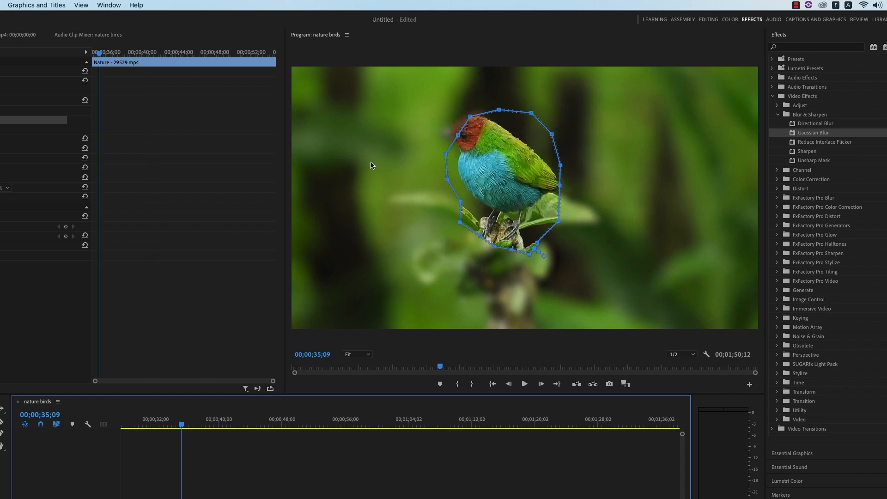
left_click_drag(458, 135, 468, 106)
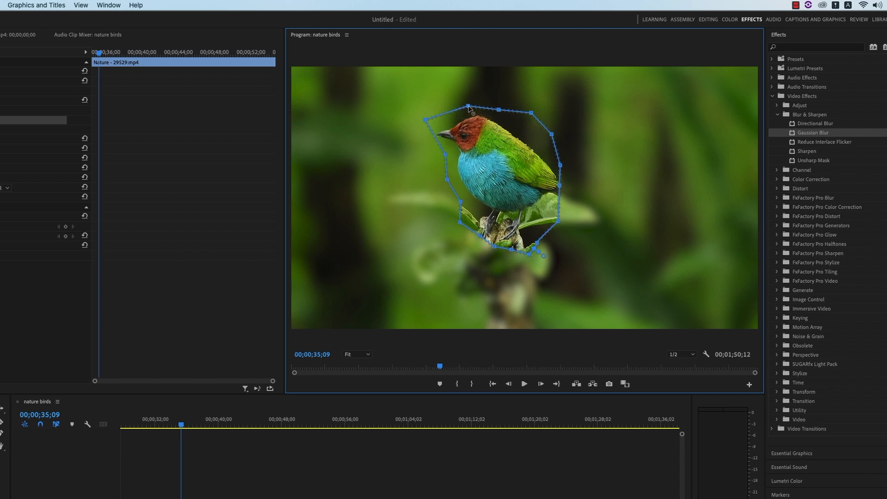
Step: Pull the Gaussian Blur mask points outward above the bird and around its back and tail so they are fully enclosed
left_click_drag(400, 110, 405, 101)
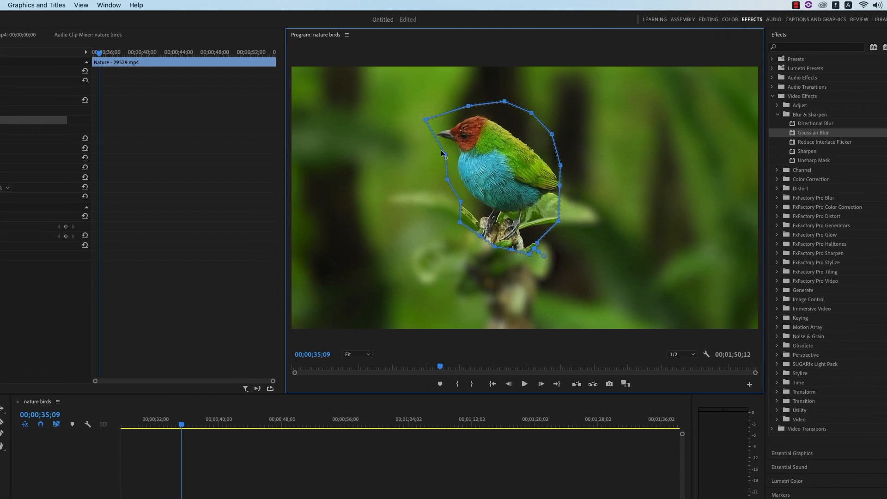
left_click_drag(444, 154, 471, 163)
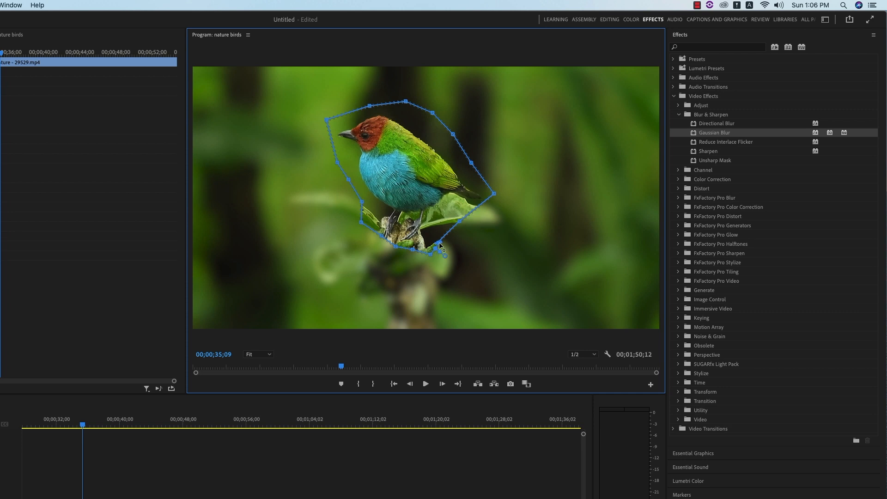
left_click_drag(439, 243, 450, 213)
left_click_drag(494, 192, 490, 203)
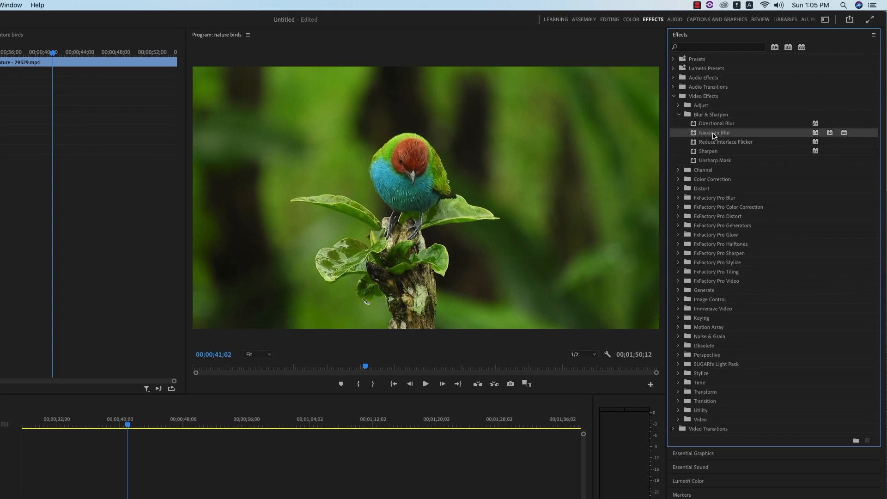
Step: Apply Gaussian Blur to the Nature - 29529.mp4 clip and set its Blurriness to 50
left_click_drag(713, 135, 337, 398)
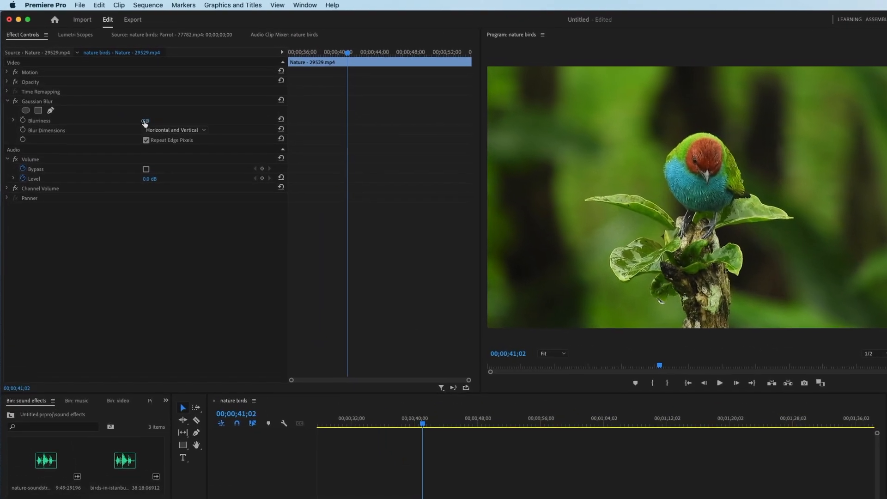
left_click(146, 121)
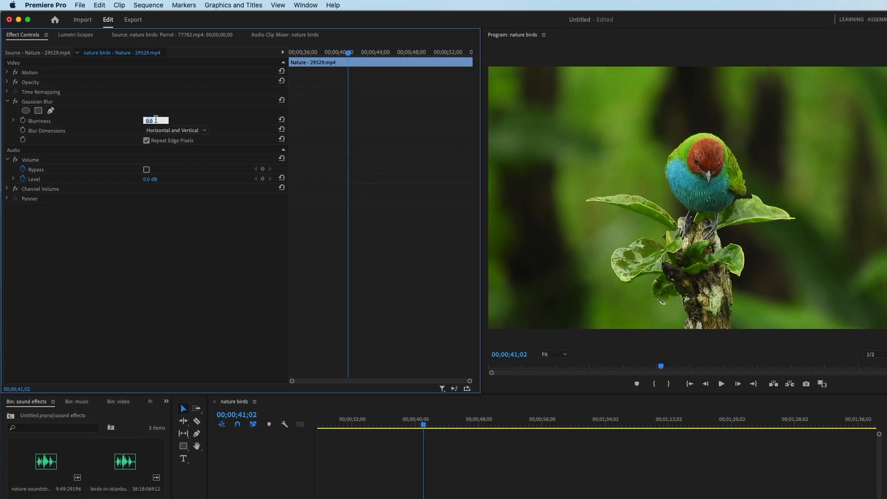
type("50")
key("Return")
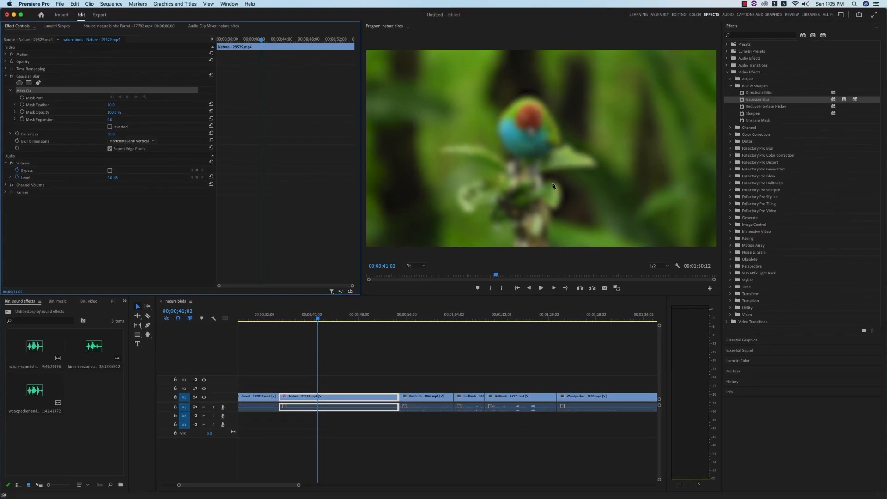
Step: At 00;00;41;02, draw a closed freeform Gaussian Blur mask around the bird and the top of its perch, and invert the mask
left_click(546, 186)
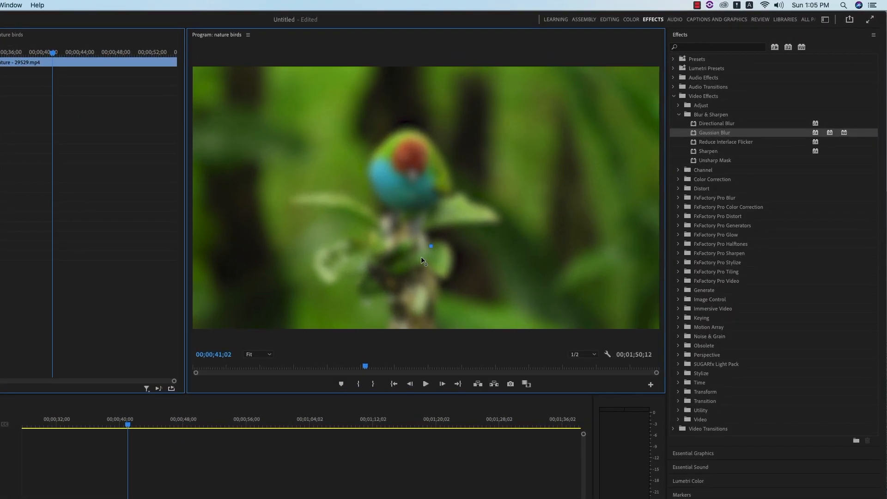
left_click(422, 256)
left_click(389, 245)
left_click(385, 228)
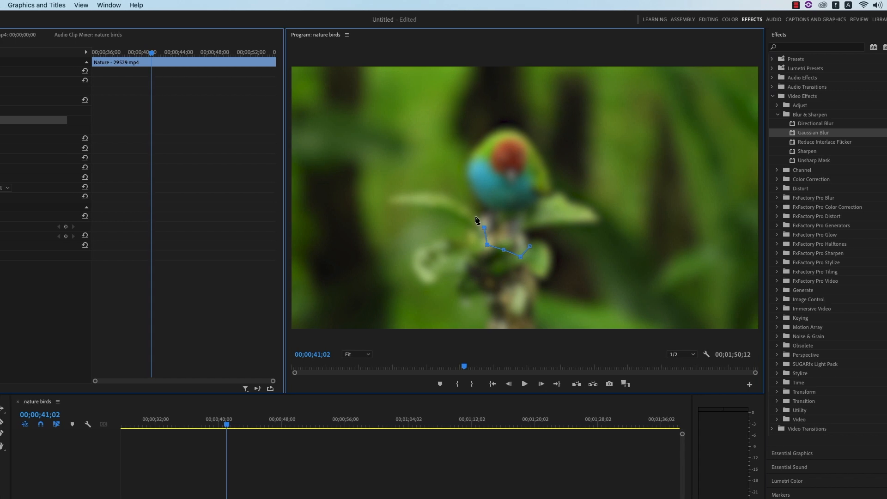
left_click(475, 215)
left_click(458, 195)
left_click(448, 172)
left_click(449, 148)
left_click(464, 129)
left_click(479, 112)
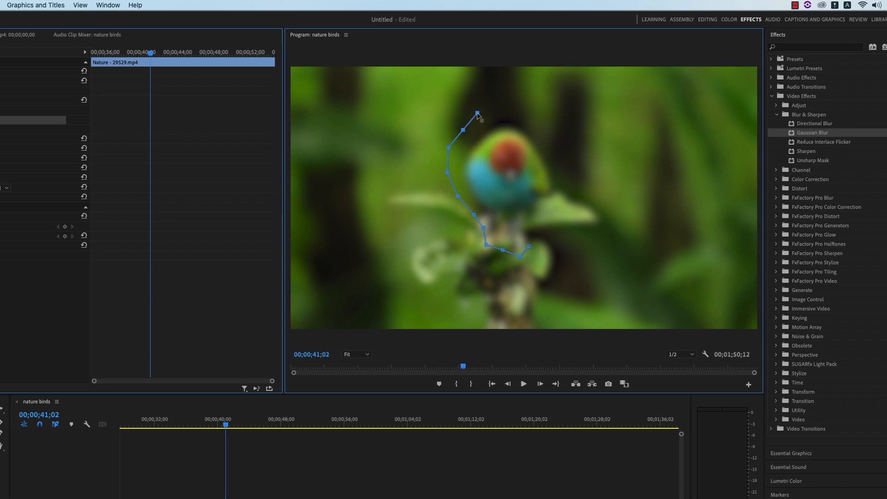
left_click(507, 109)
left_click(539, 116)
left_click(557, 140)
left_click(562, 172)
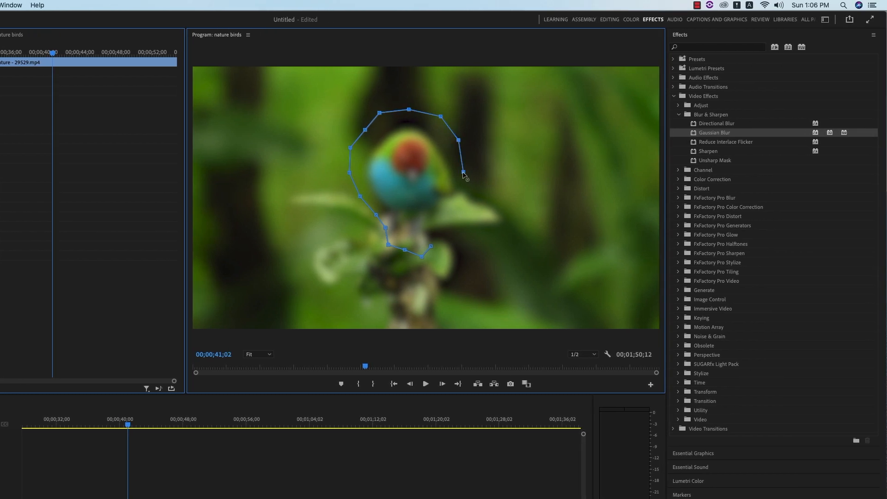
left_click(461, 191)
left_click(455, 228)
left_click(439, 245)
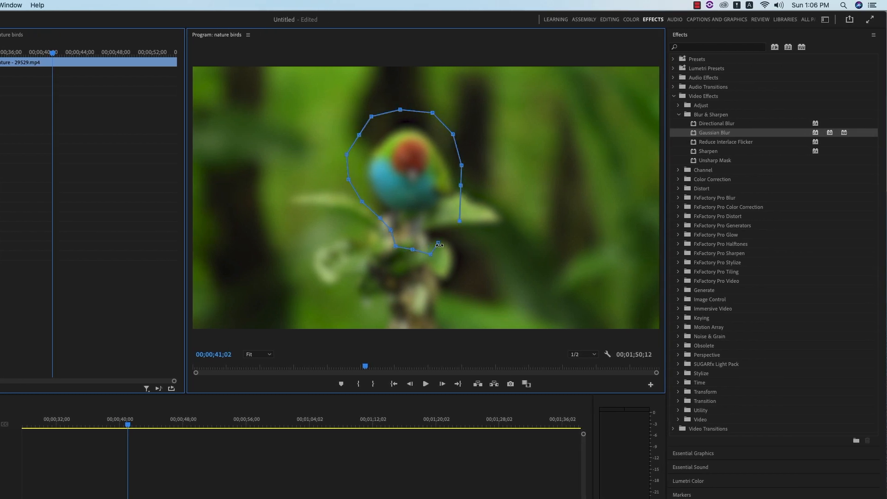
left_click(439, 243)
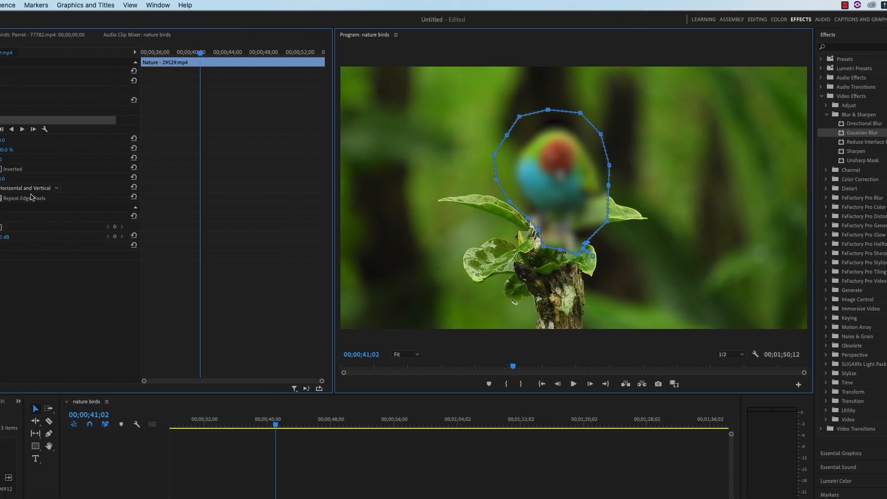
left_click(0, 169)
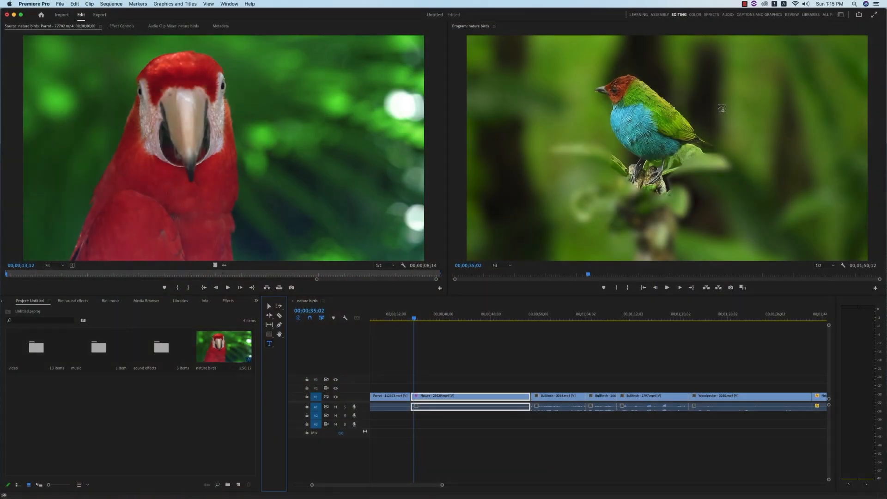
Step: Add the title "nature birds" beside the bird at 00;00;35;02 and capitalise it to read "Nature Birds"
left_click(718, 103)
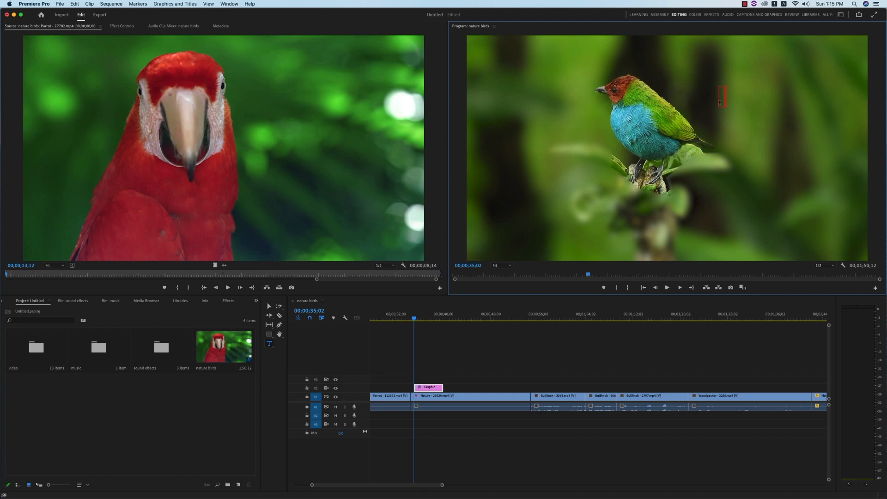
type("nature birds")
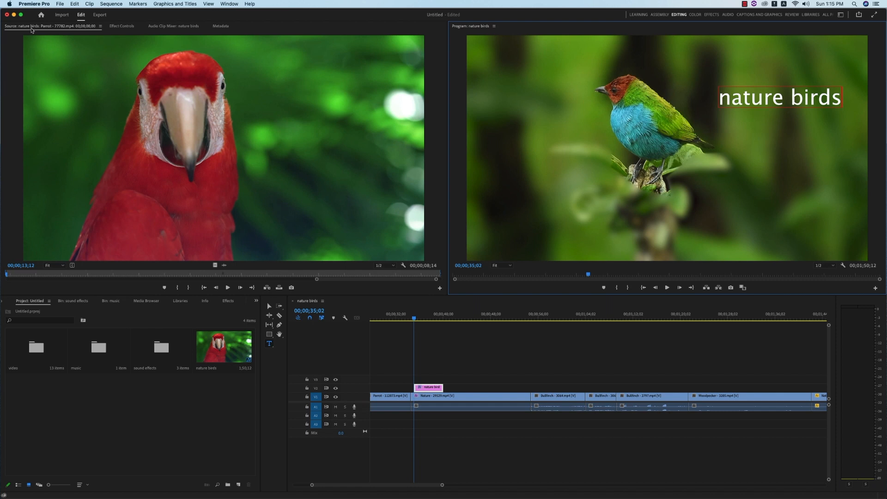
left_click(122, 26)
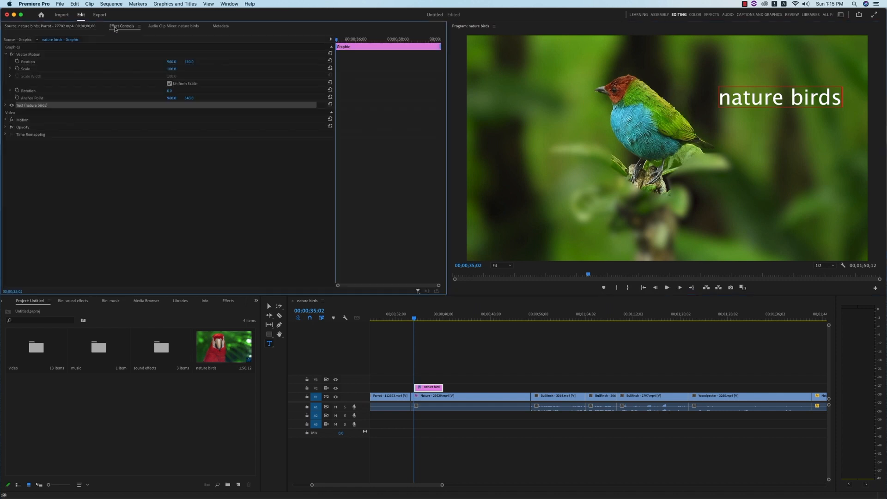
left_click(741, 97)
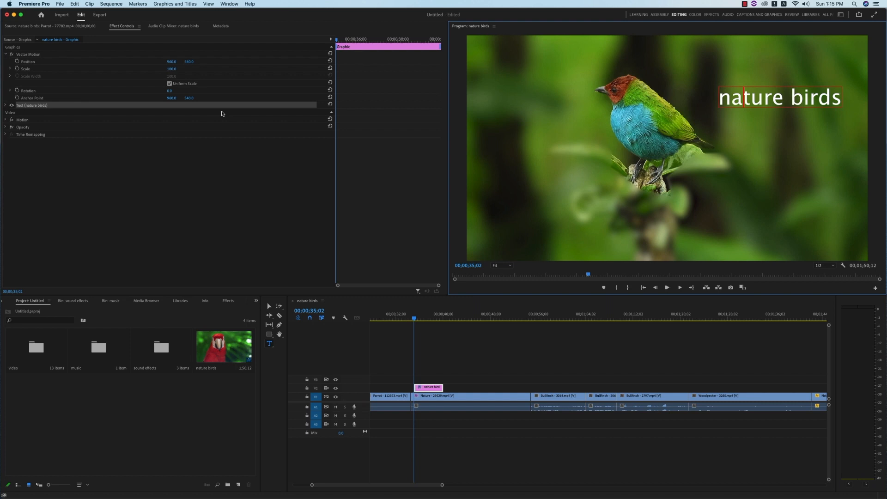
left_click(5, 106)
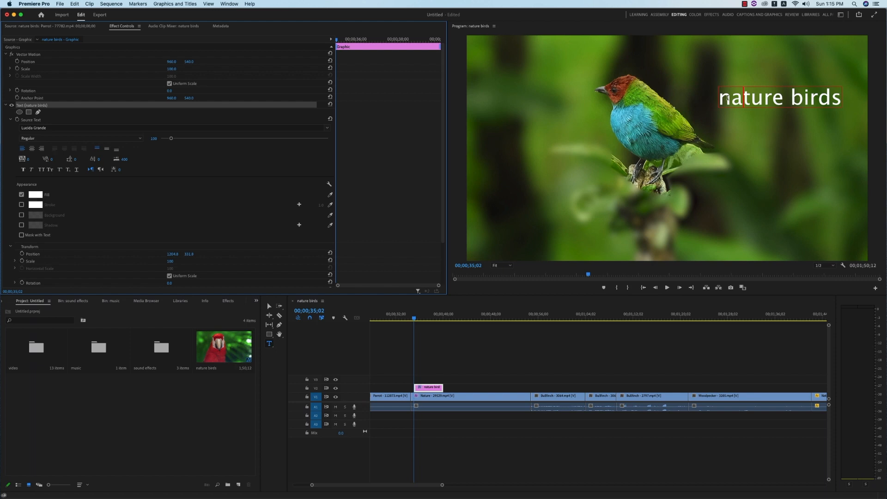
left_click_drag(728, 98, 720, 101)
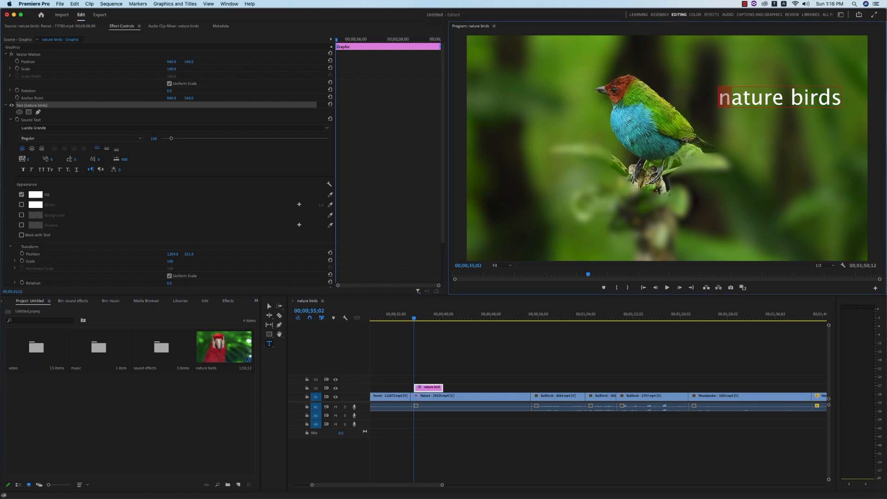
type("N")
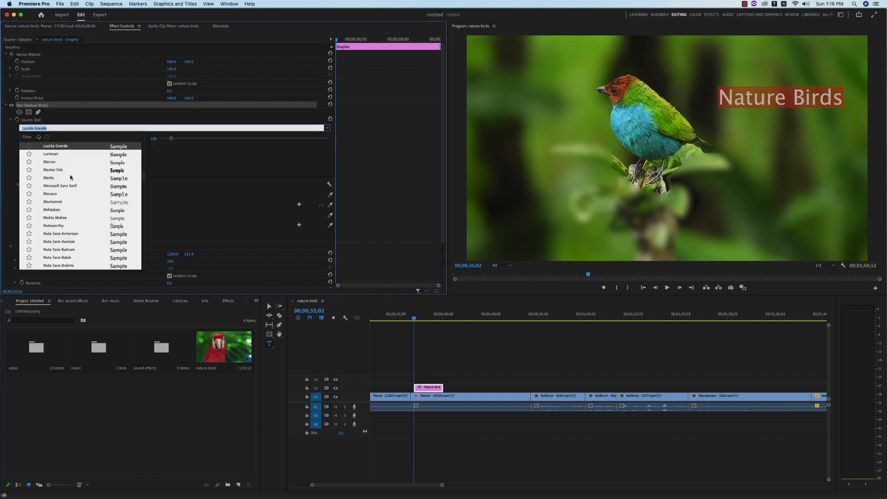
Step: Style the "Nature Birds" title in Marker Felt with a stroke but no shadow or background, and move it lower in the frame
left_click(58, 170)
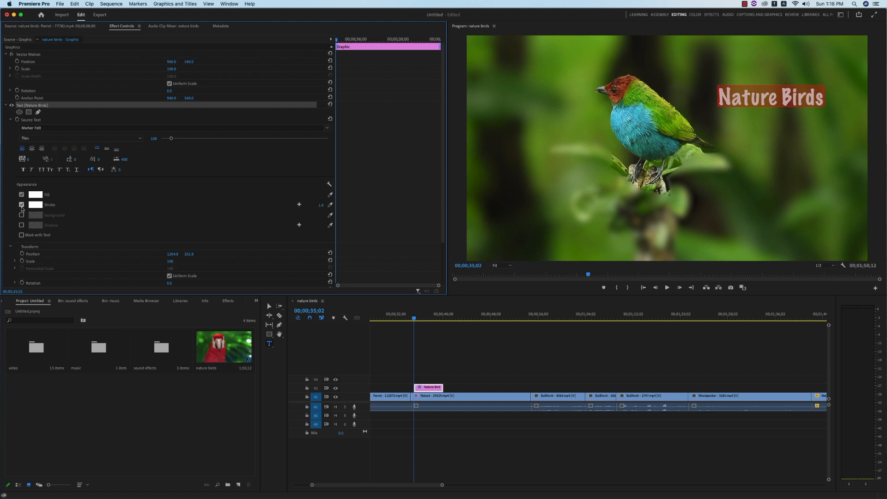
left_click(21, 225)
left_click(21, 226)
left_click(21, 215)
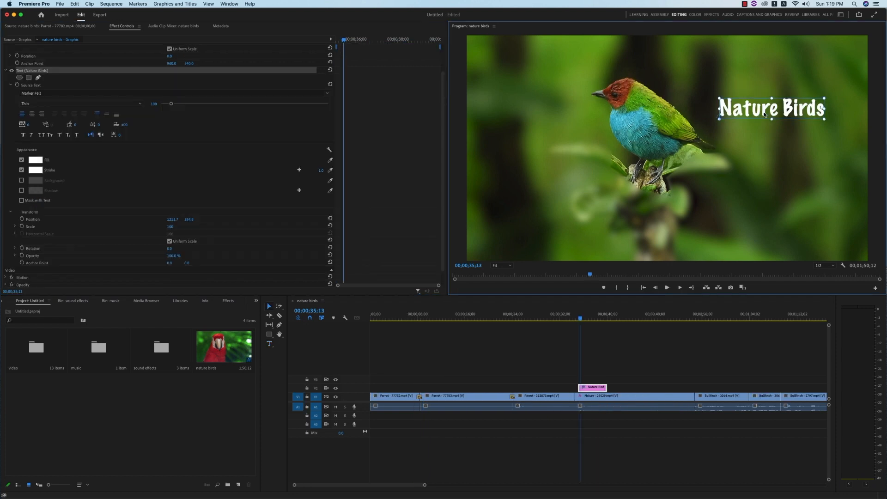
left_click_drag(764, 112, 781, 203)
left_click(173, 220)
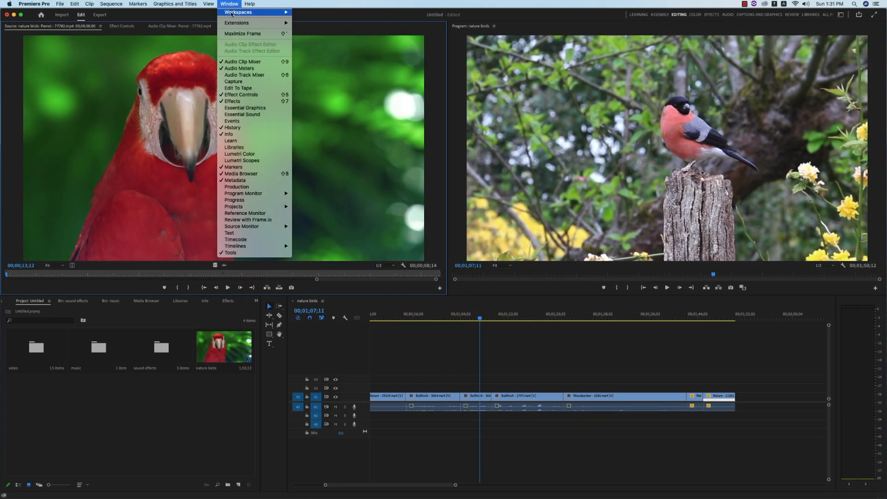
Step: Switch to the Color workspace and preview the sequence from the start of the first Bullfinch - 3064.mp4 clip
mouse_move(249, 12)
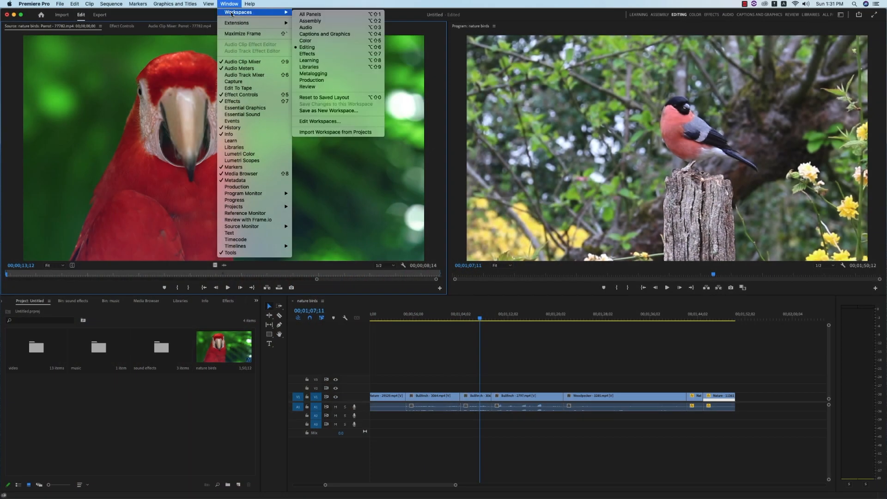
left_click(319, 41)
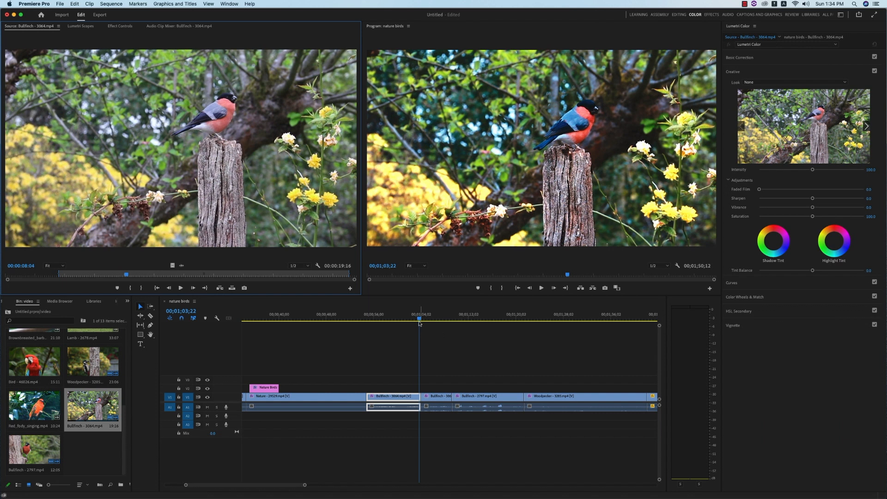
left_click(370, 318)
left_click_drag(366, 326, 363, 326)
key("space")
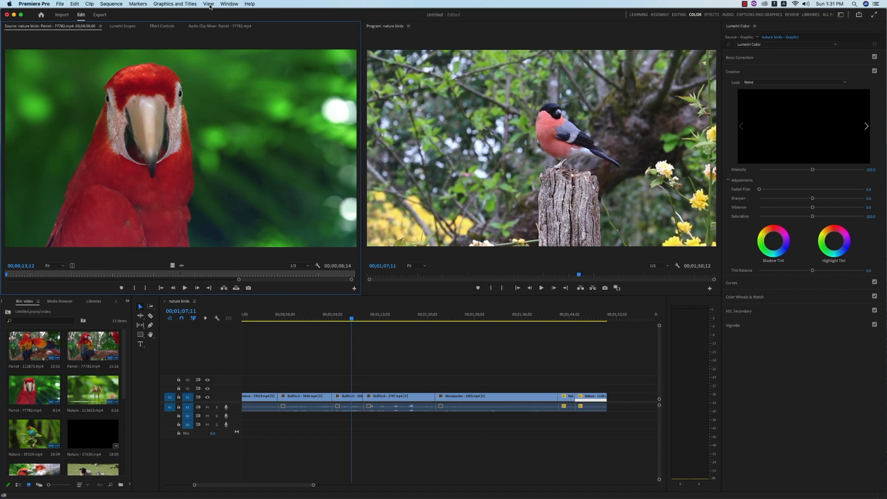
Step: Park the playhead at 00;01;04;24 on the short Bullfinch - 3064.mp4 clip and look over its Lumetri Basic Correction settings
left_click(228, 4)
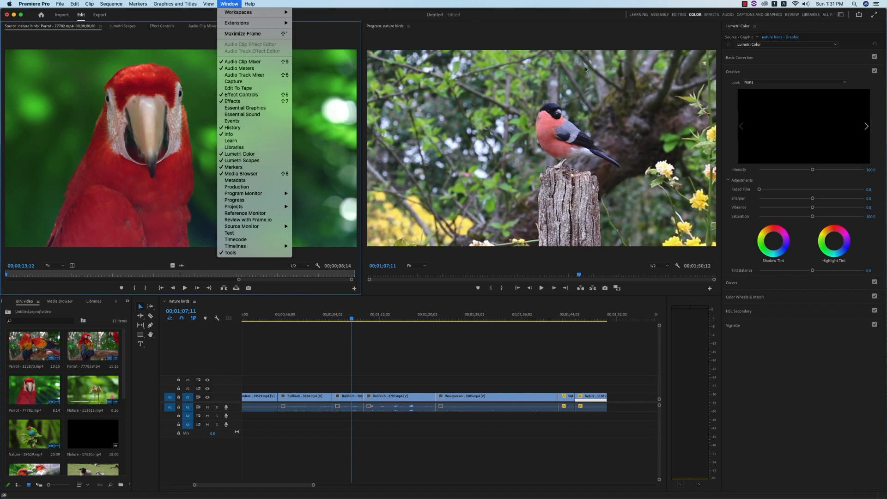
left_click(353, 320)
left_click_drag(353, 321, 338, 325)
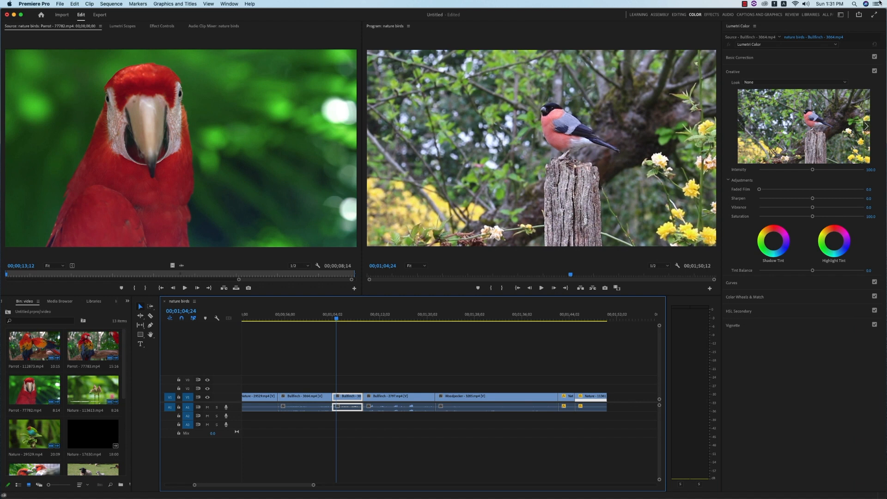
left_click(742, 59)
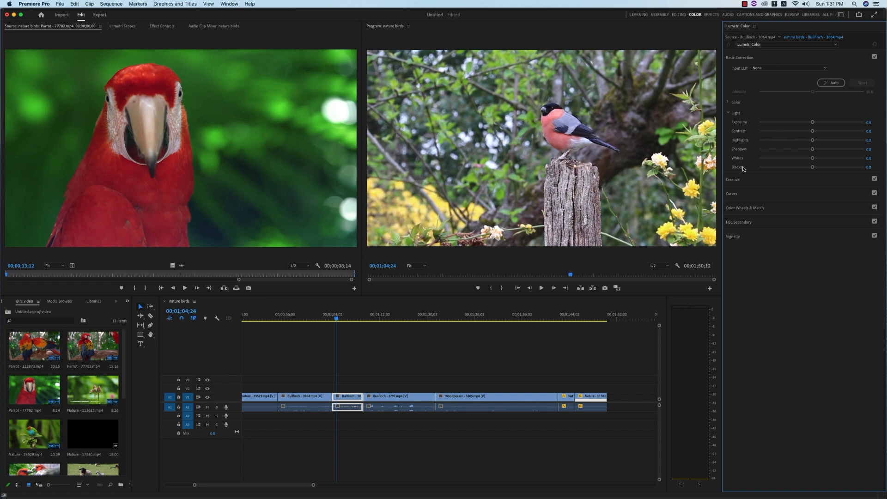
left_click(739, 58)
Step: Apply the g_outdoors2 creative look to the short Bullfinch - 3064.mp4 clip and set the playhead to 00;01;04;16
left_click(734, 72)
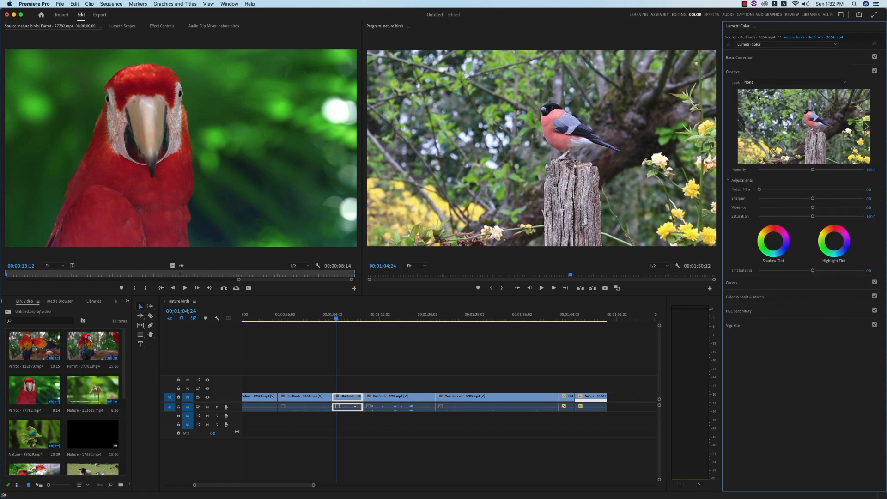
left_click(811, 83)
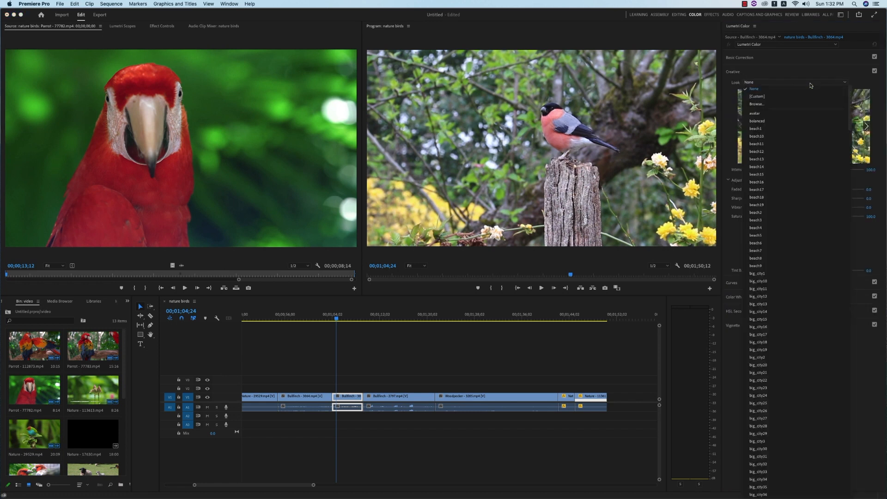
scroll(804, 250, "down", 10)
scroll(804, 255, "down", 10)
scroll(804, 255, "down", 15)
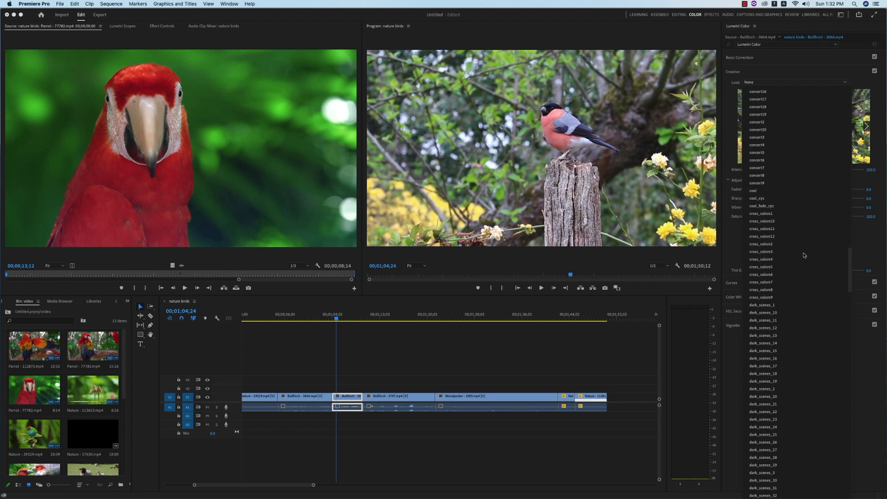
scroll(804, 255, "down", 15)
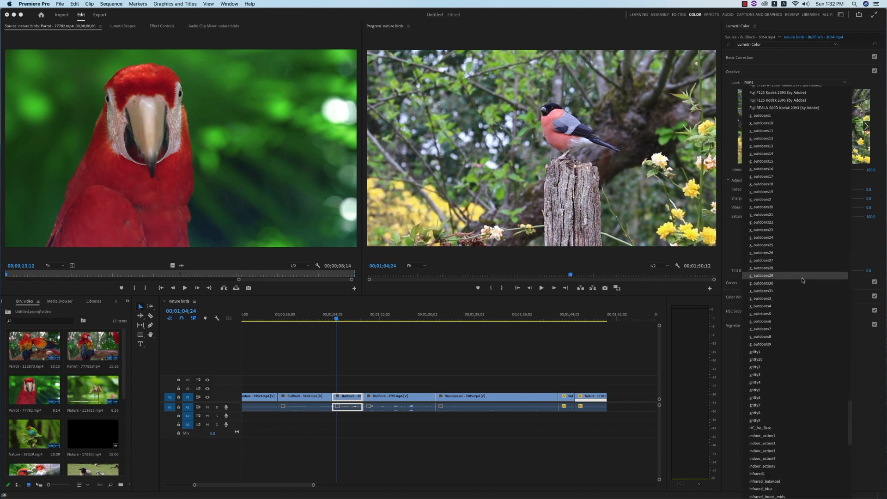
left_click(774, 200)
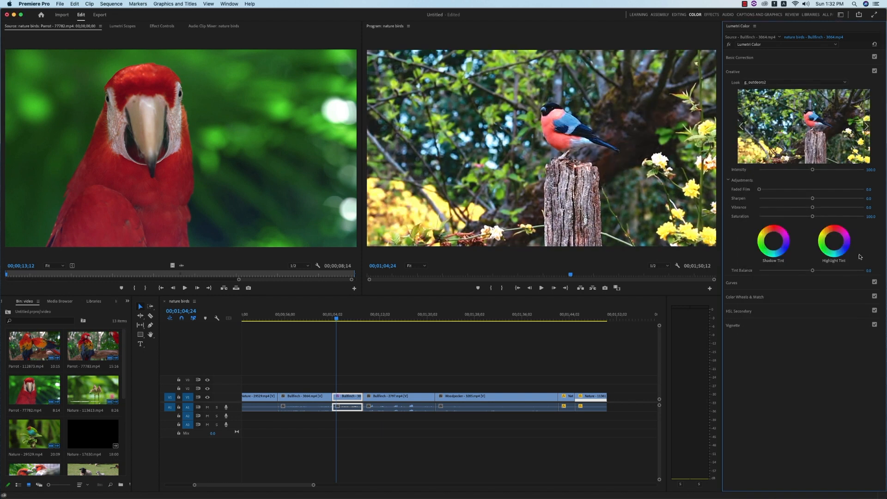
left_click(335, 320)
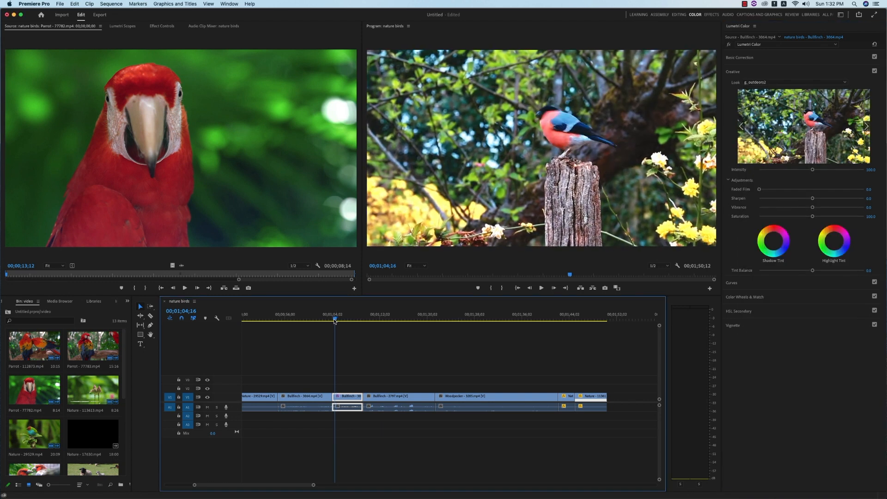
Step: Scrub past the Bullfinch - 3064.mp4 clips to 00;01;14;29 and apply the g_outdoors2 creative look to the Bullfinch - 2797.mp4 clip
left_click_drag(328, 323, 295, 320)
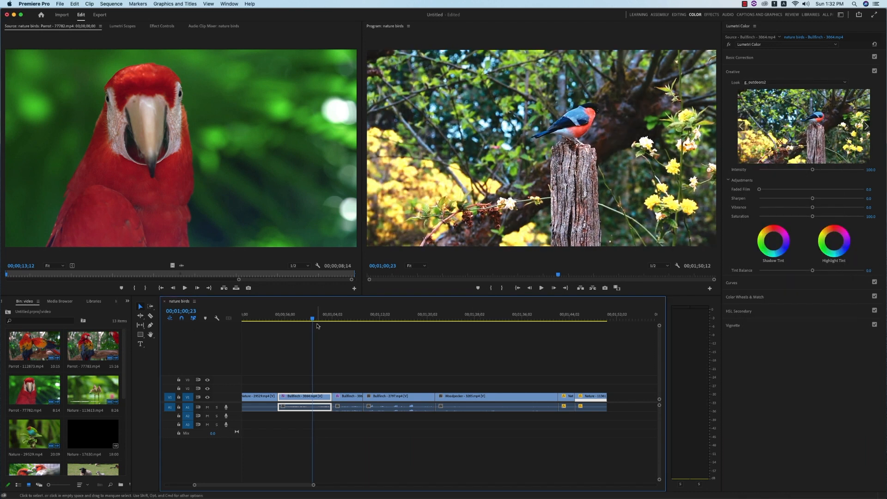
left_click_drag(317, 326, 362, 330)
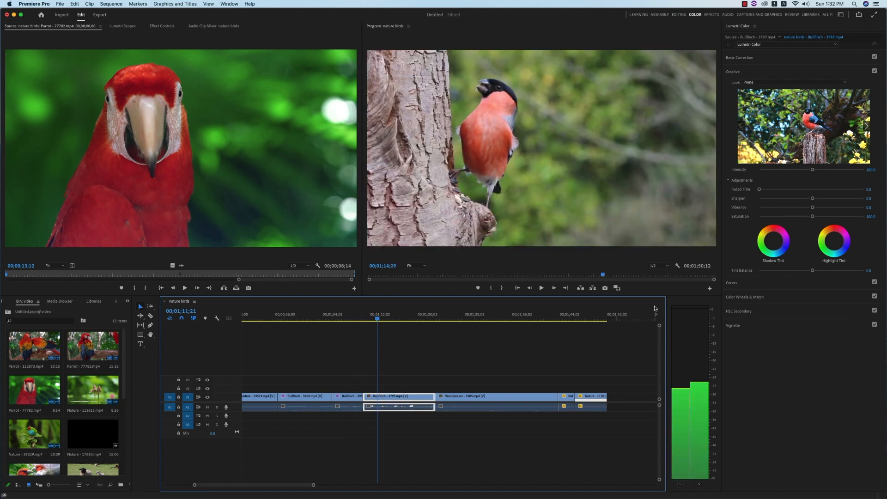
left_click(841, 84)
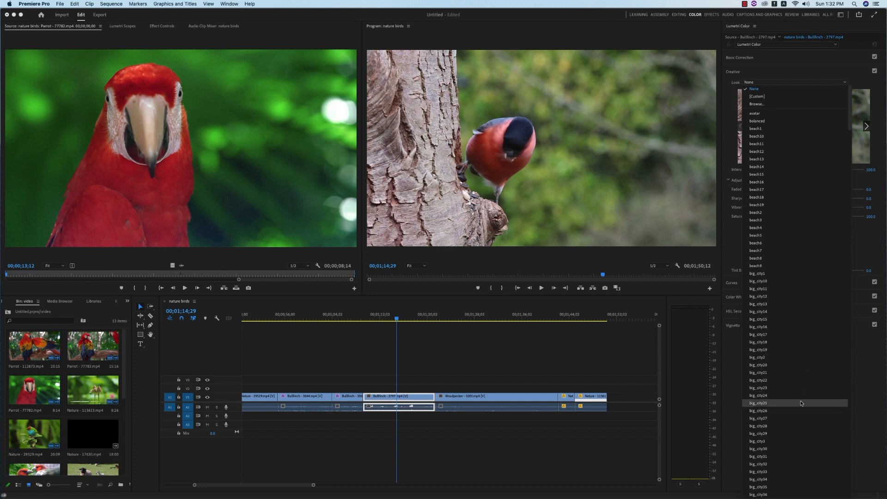
scroll(802, 403, "down", 20)
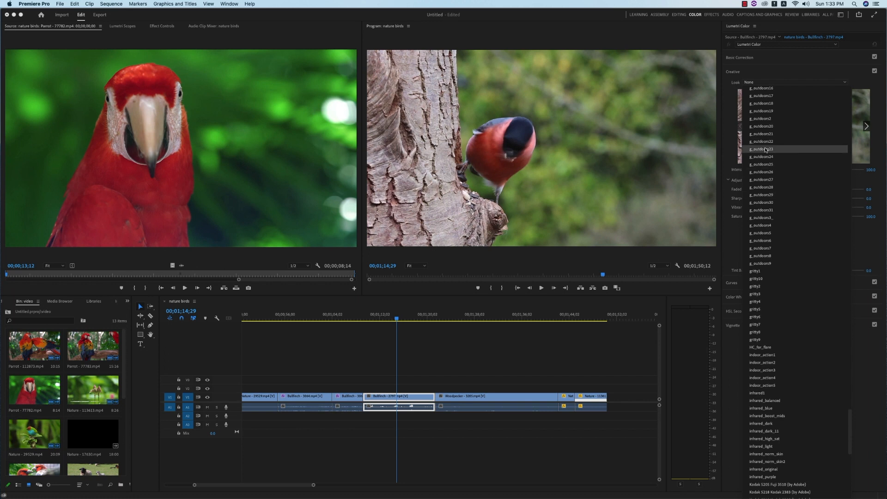
left_click(765, 119)
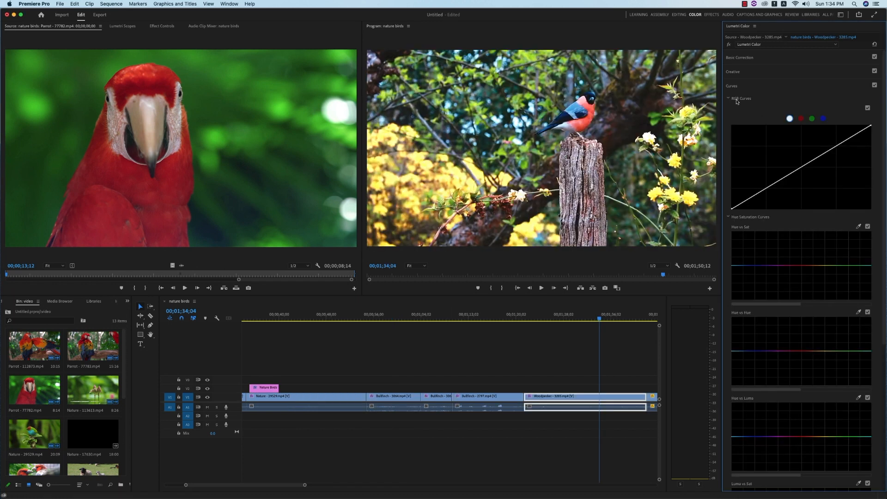
Step: Collapse the RGB Curves and Hue Saturation Curves groups in the Woodpecker clip's Lumetri settings and go to the Creative section
left_click(729, 99)
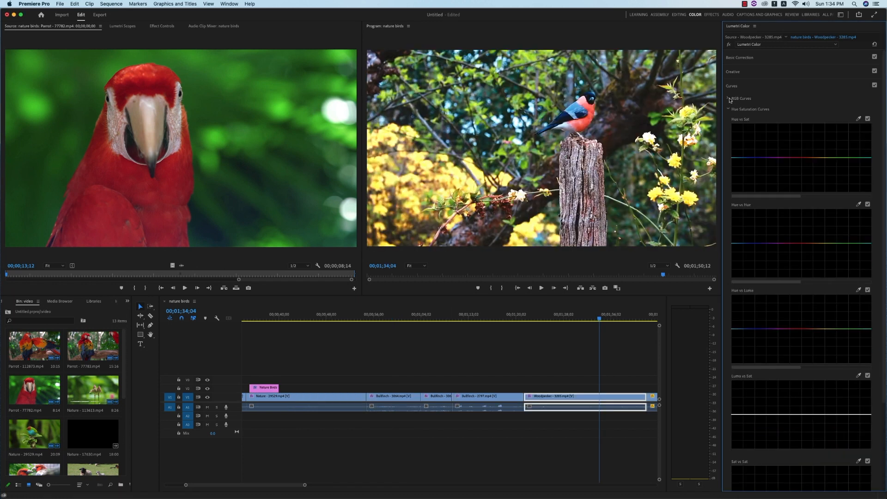
left_click(730, 109)
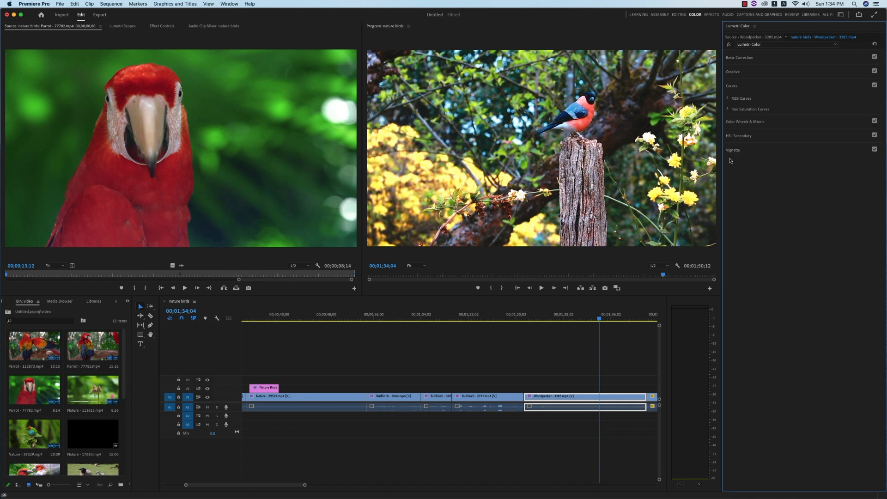
left_click(733, 87)
left_click(734, 72)
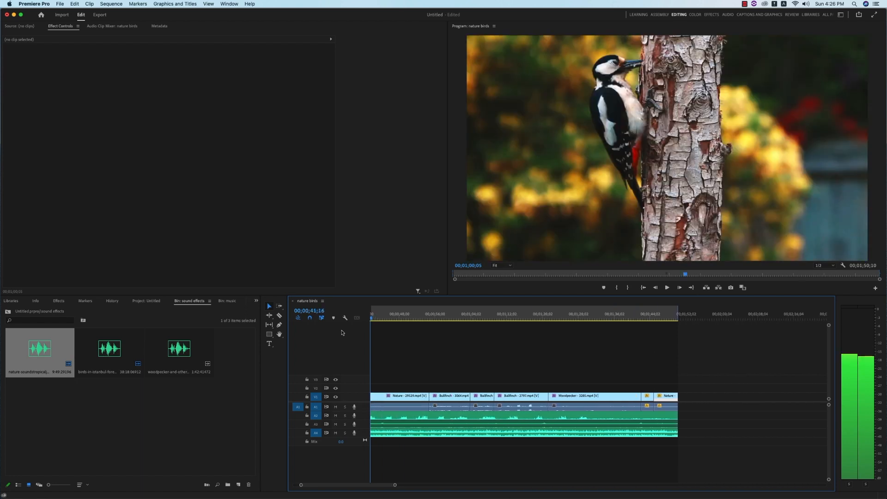
Step: Place the Fun in the Sun music on audio track A4 at the sequence start and play it back
left_click_drag(342, 331, 342, 331)
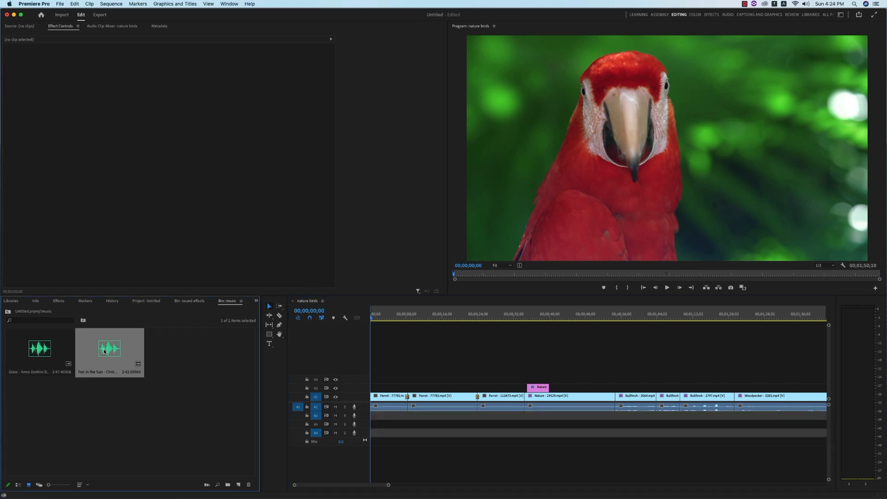
left_click_drag(104, 351, 372, 430)
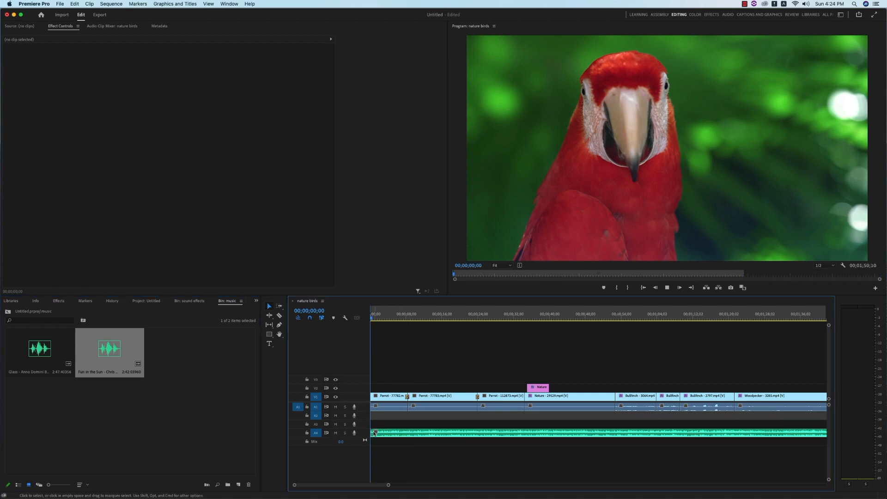
key("space")
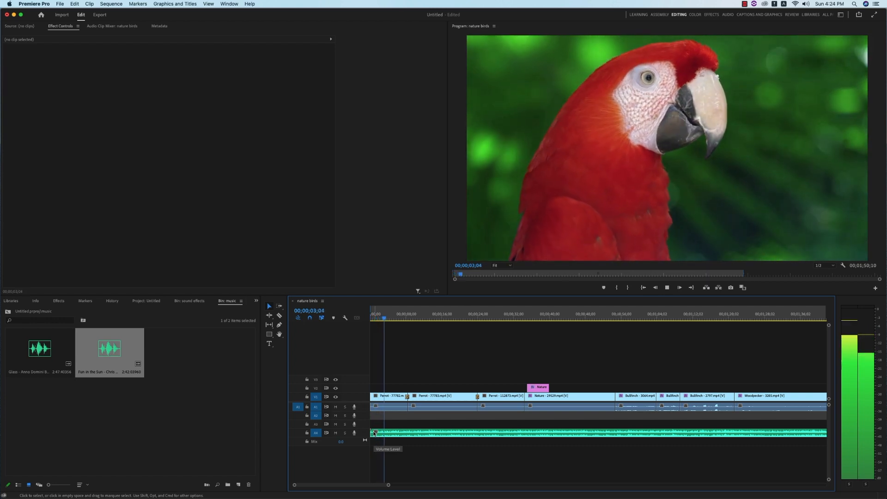
key("space")
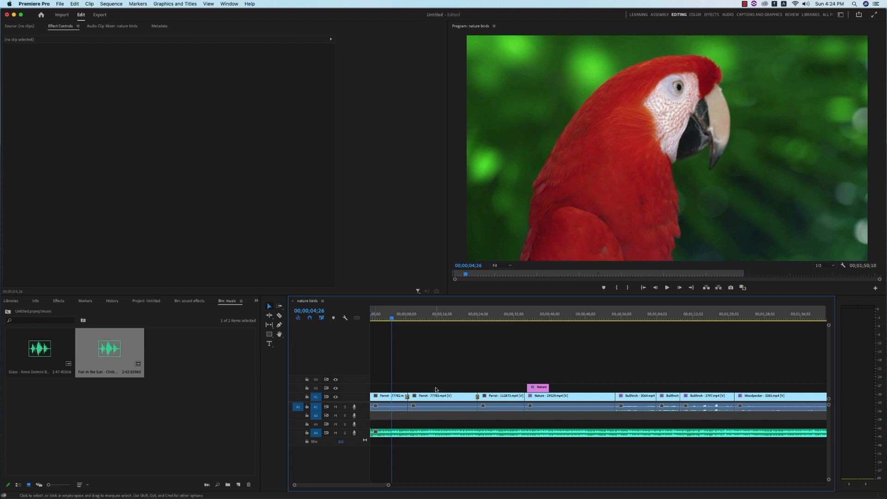
Step: Expand the Fun in the Sun clip's volume level and lower it to -4.1 dB near the sequence start
left_click(407, 433)
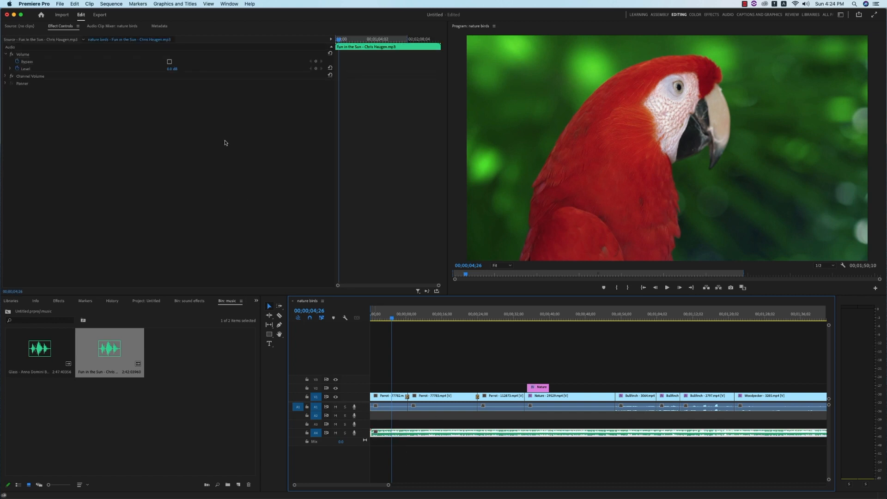
left_click(10, 69)
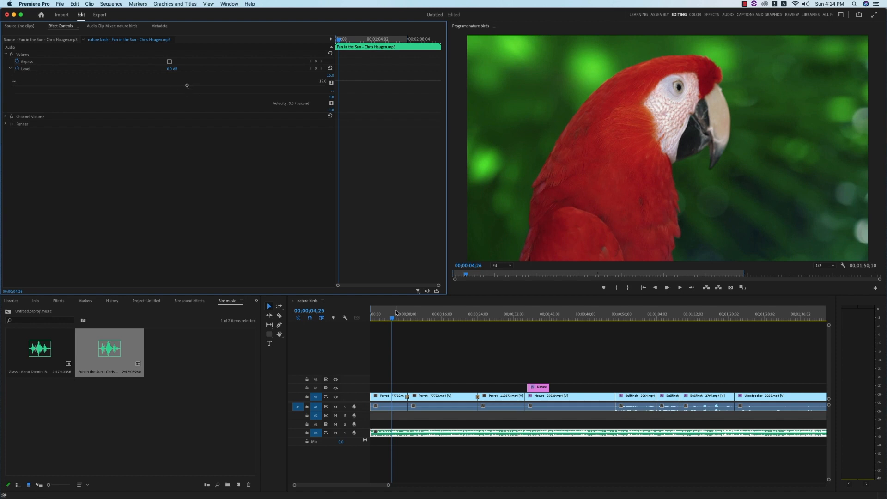
left_click_drag(391, 321, 370, 321)
key("space")
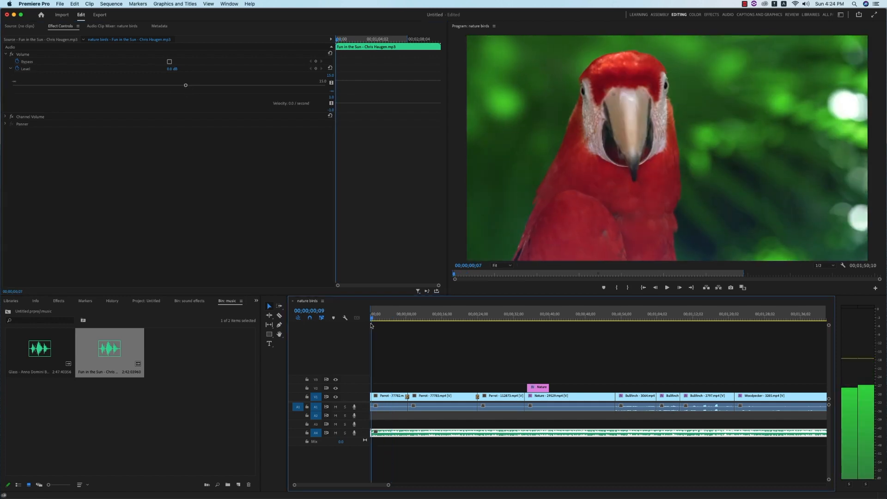
key("space")
left_click_drag(186, 88, 182, 88)
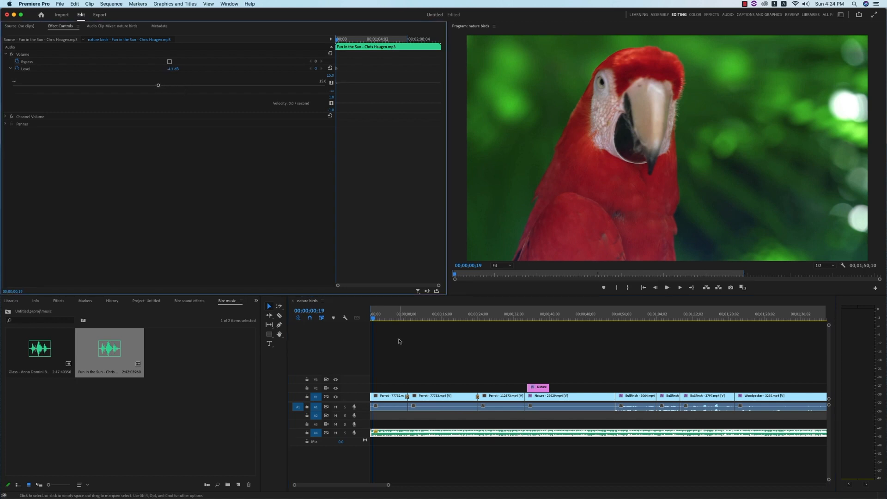
Step: Lower the music level further to -7.3 dB and on to -13.6 dB while checking the balance in playback
key("space")
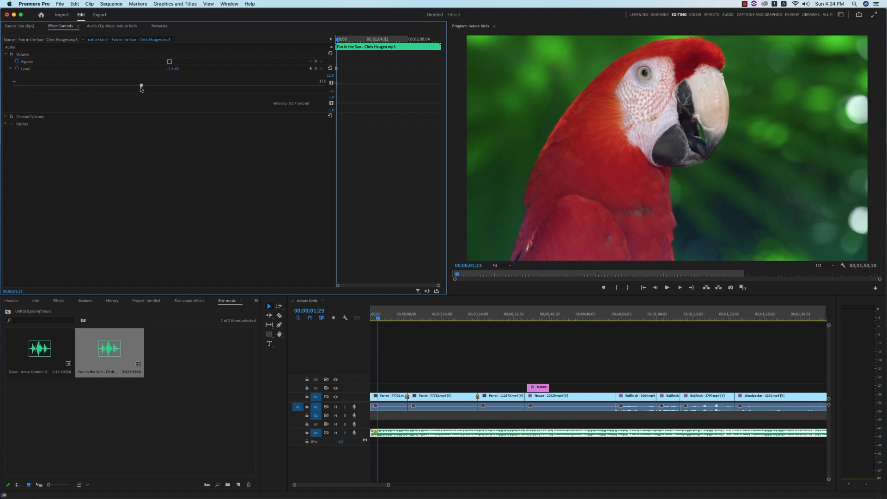
key("space")
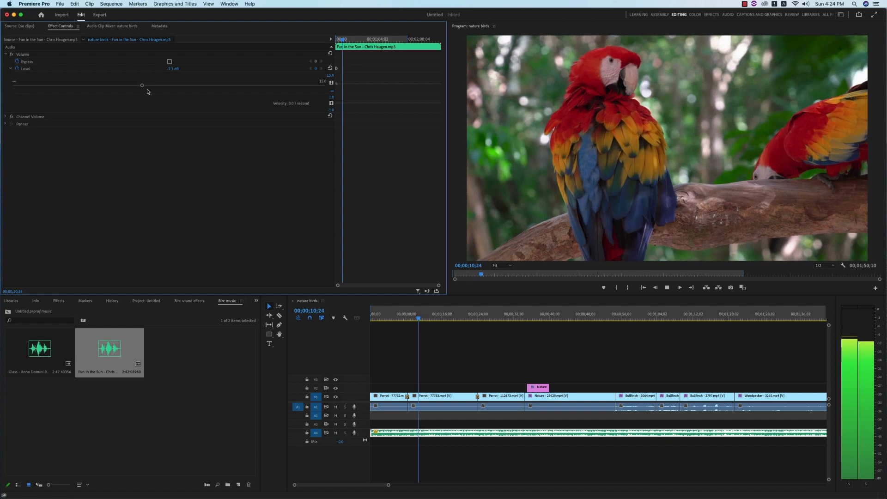
key("space")
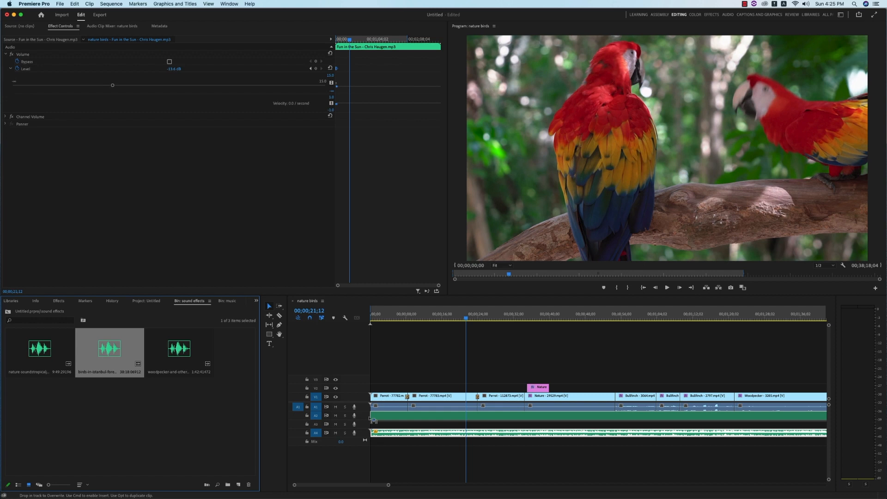
Step: Lay the birds-in-istanbul sound on track A2 and the nature sounds on A3 from the sequence start, and preview the mix
left_click(469, 308)
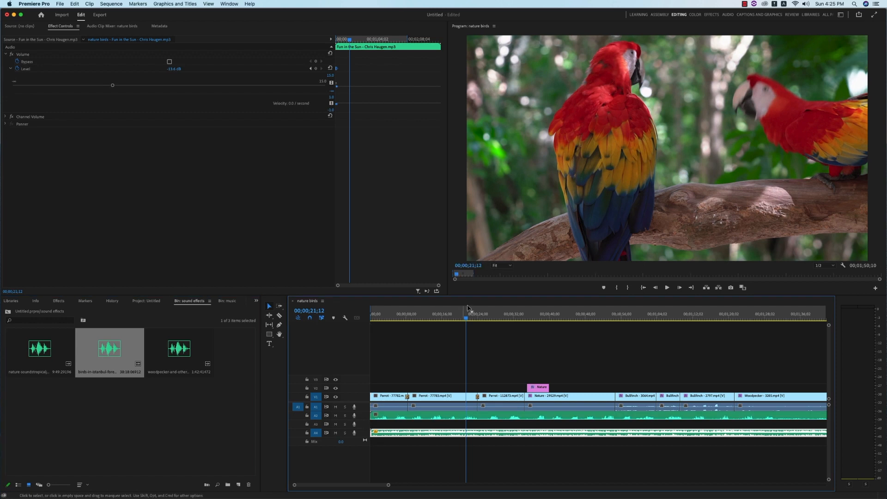
left_click_drag(467, 319, 370, 323)
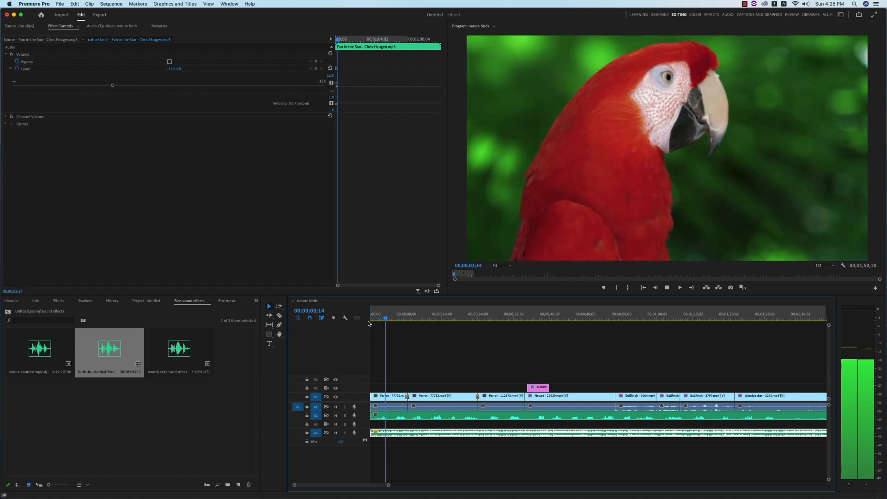
left_click_drag(40, 348, 370, 424)
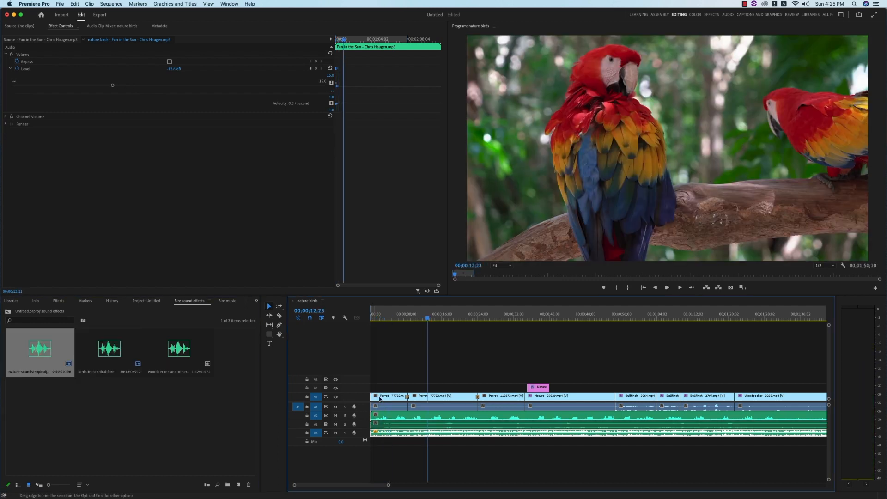
left_click_drag(427, 319, 363, 321)
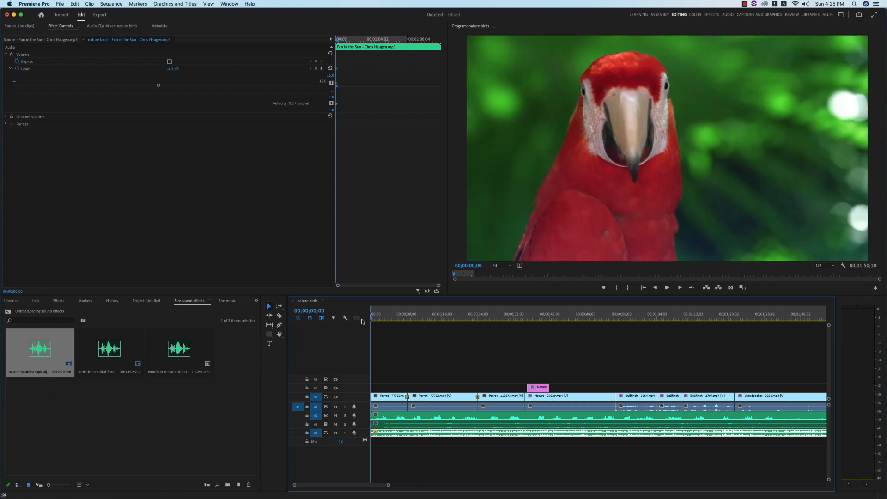
key("space")
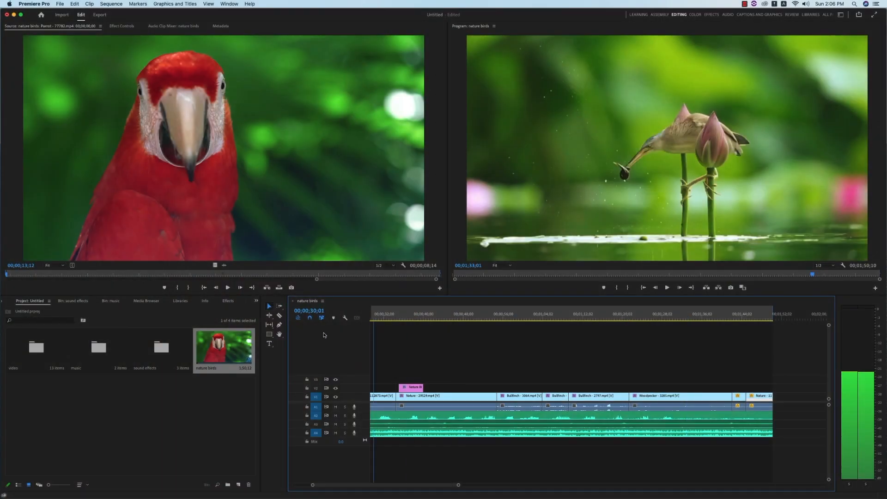
Step: Return the playhead to the start of the sequence and open the media export settings
key("Home")
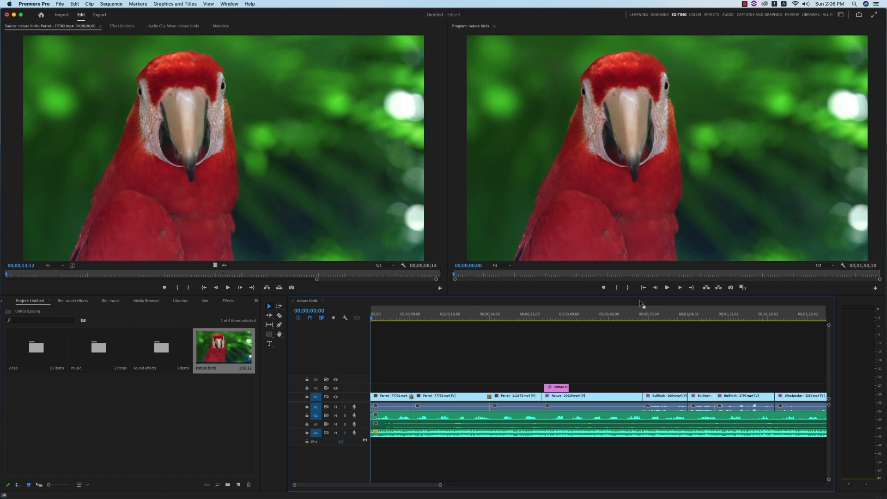
left_click(616, 291)
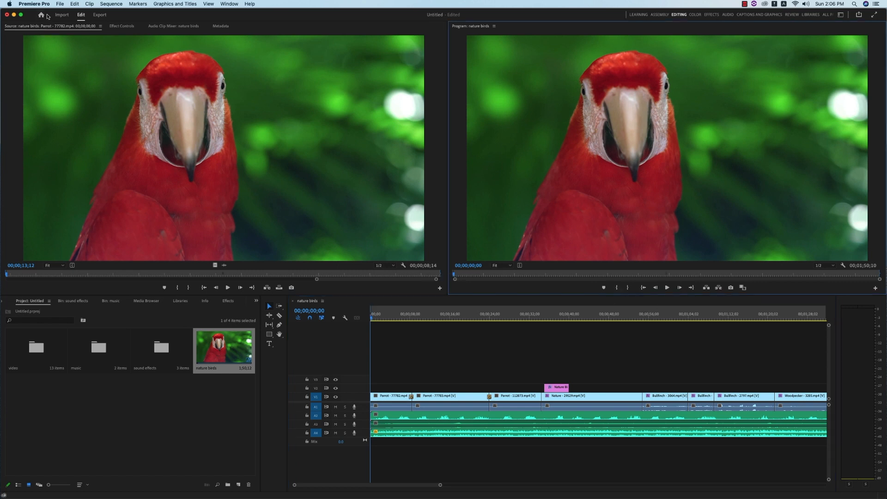
left_click(60, 5)
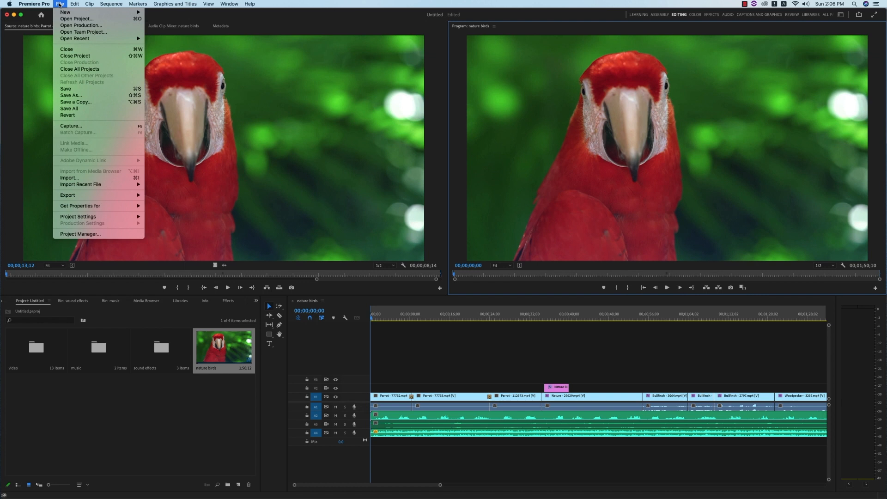
mouse_move(121, 195)
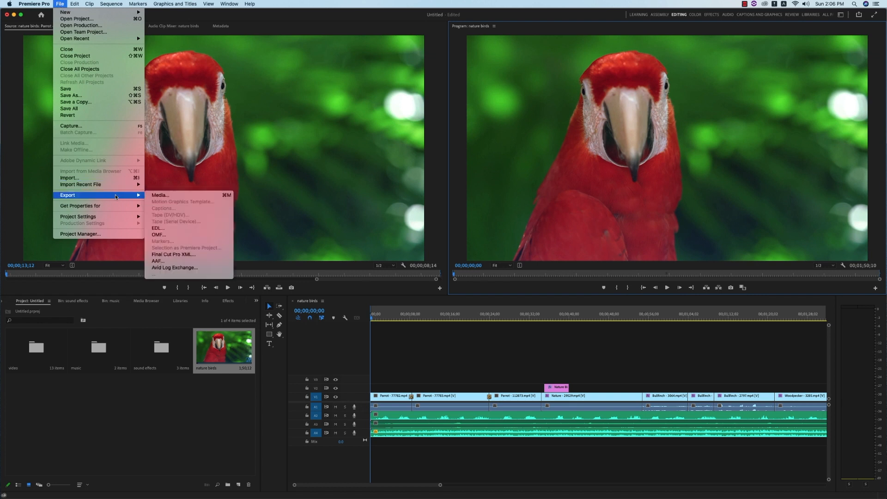
left_click(156, 196)
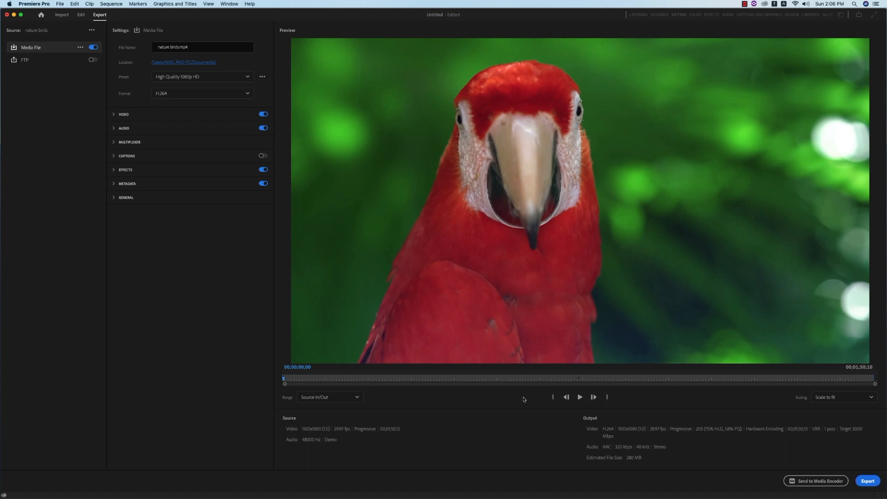
Step: Review the available export formats and keep H.264 for nature birds.mp4
left_click_drag(286, 381, 251, 343)
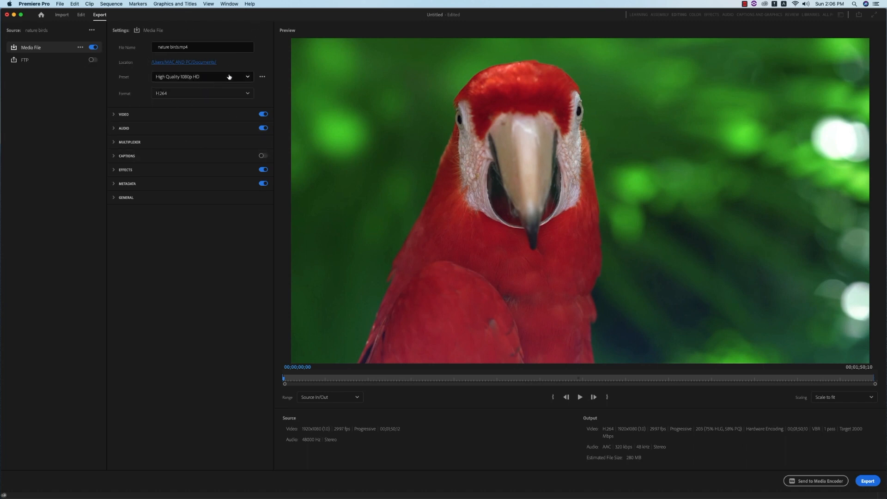
left_click(170, 95)
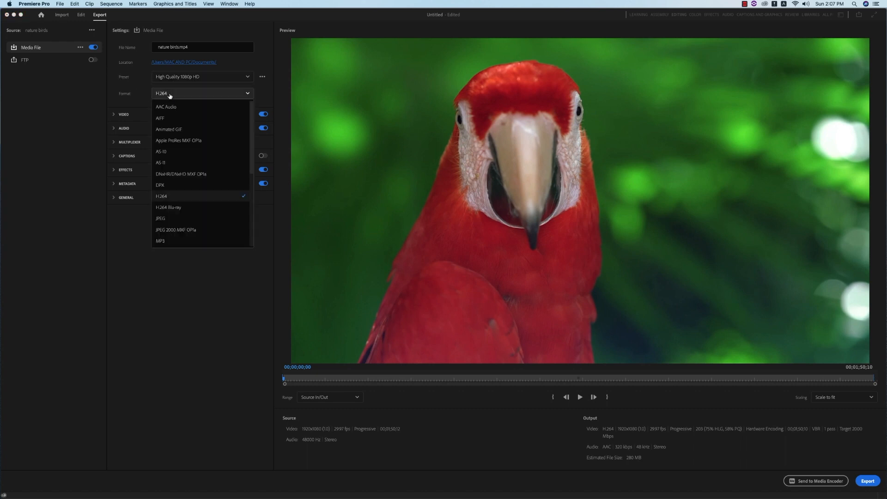
left_click(165, 198)
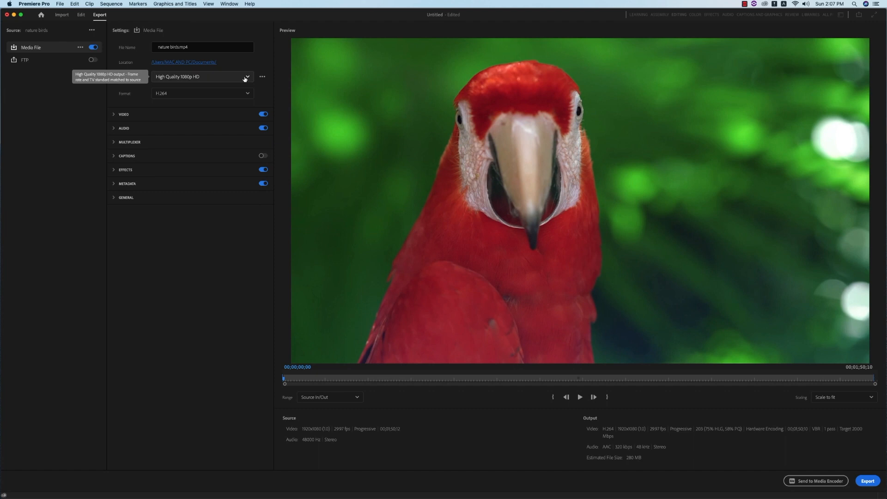
Step: Look through the full list of export presets in the Preset Manager and close it without choosing one
left_click(245, 78)
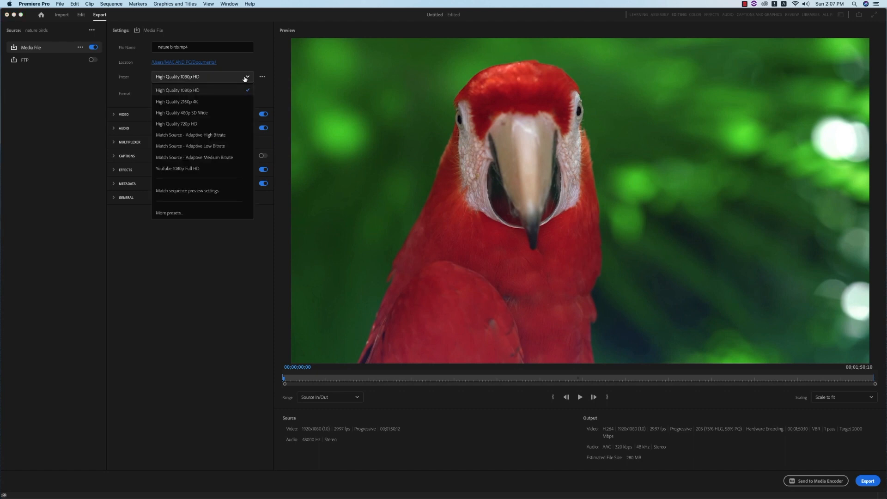
left_click(180, 216)
scroll(544, 249, "down", 10)
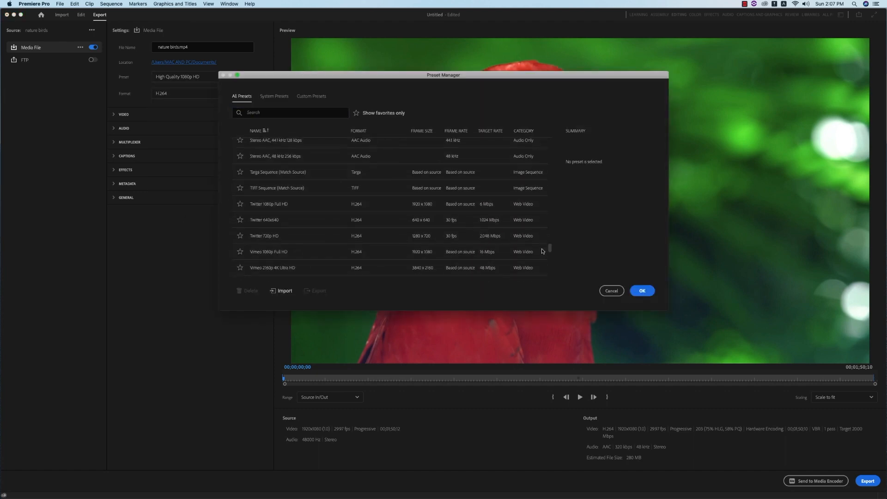
scroll(542, 253, "down", 15)
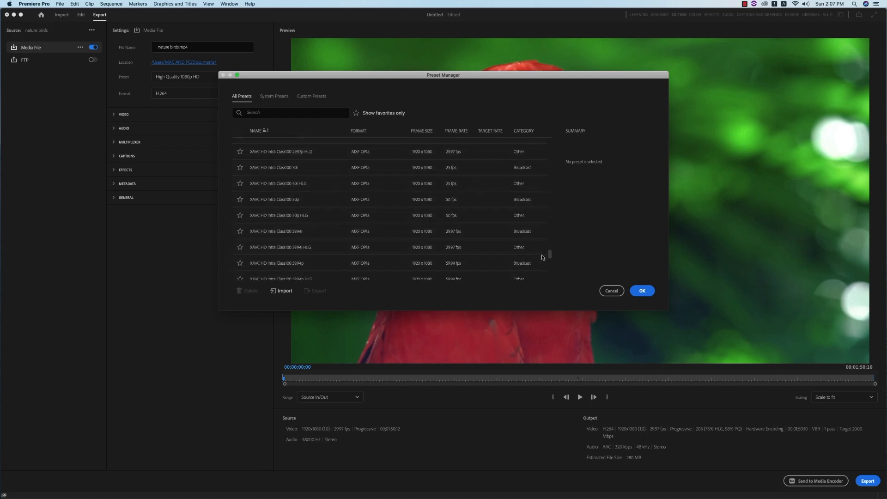
scroll(542, 261, "up", 20)
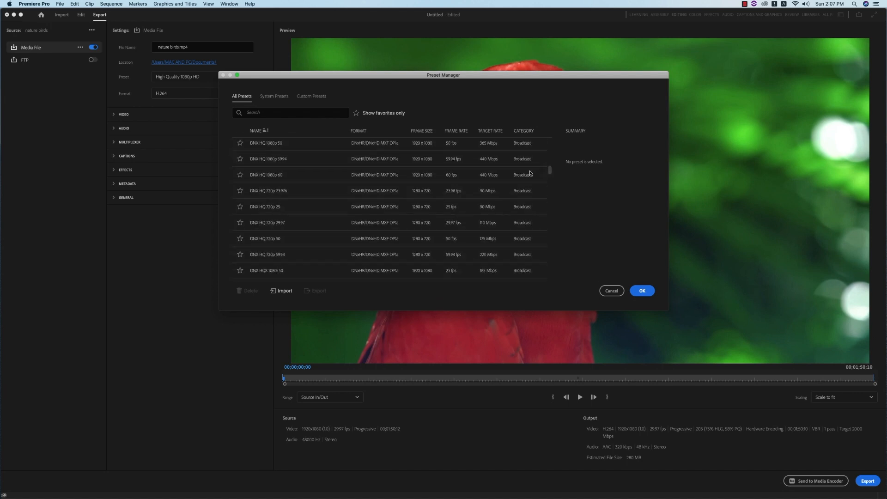
scroll(539, 152, "up", 10)
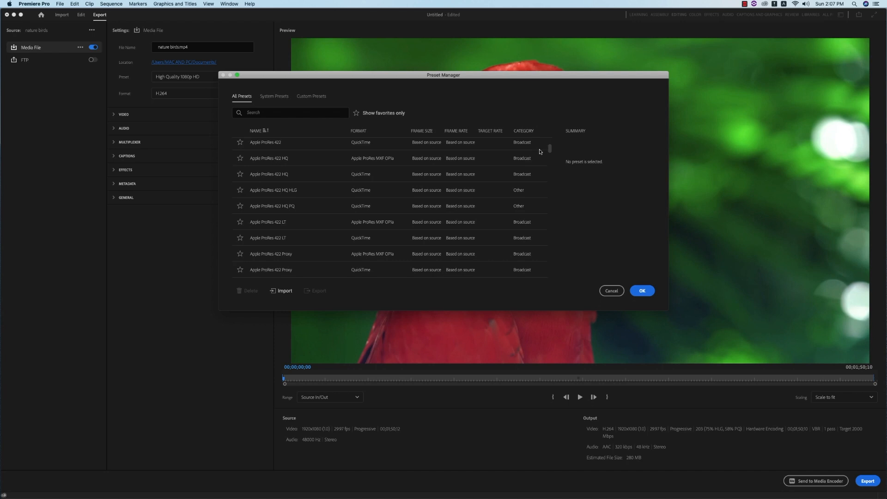
scroll(541, 147, "up", 5)
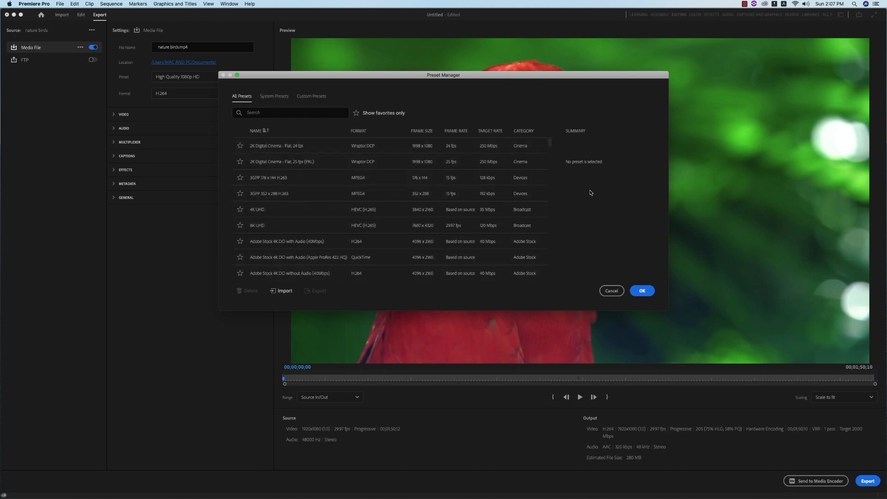
left_click(611, 291)
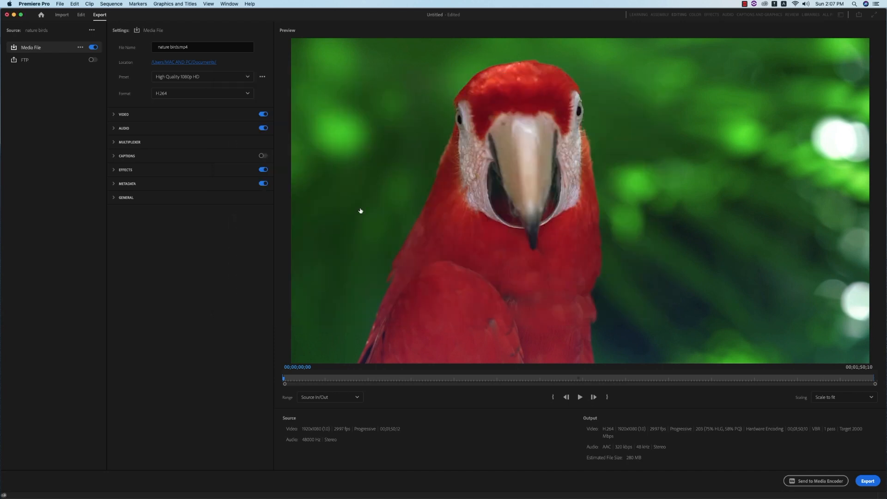
Step: Export nature birds.mp4 to the Desktop folder using the YouTube 1080p Full HD preset
left_click(226, 80)
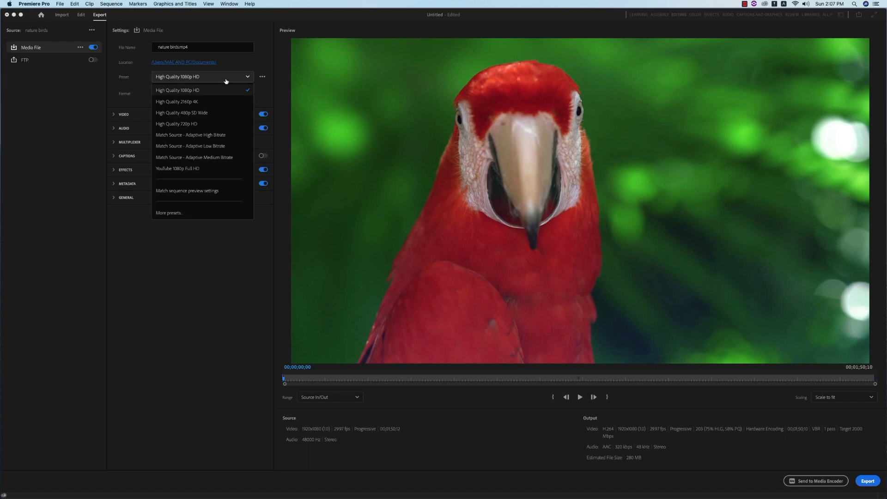
left_click(210, 170)
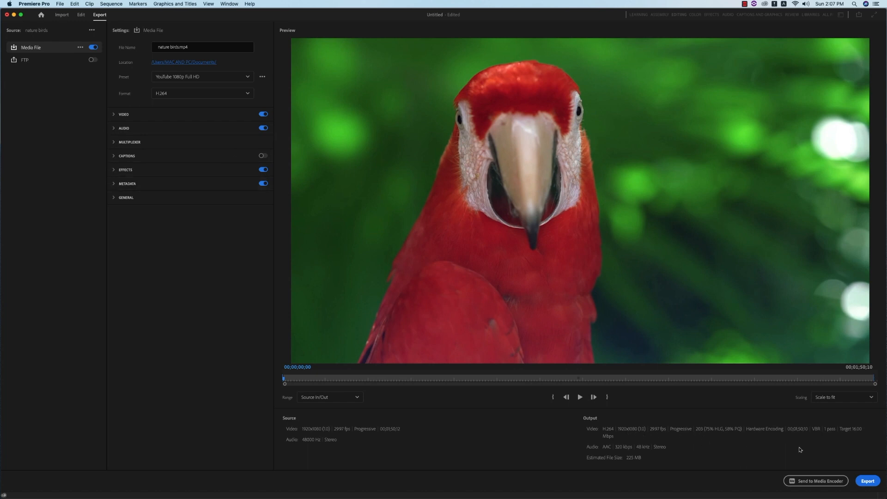
left_click(193, 63)
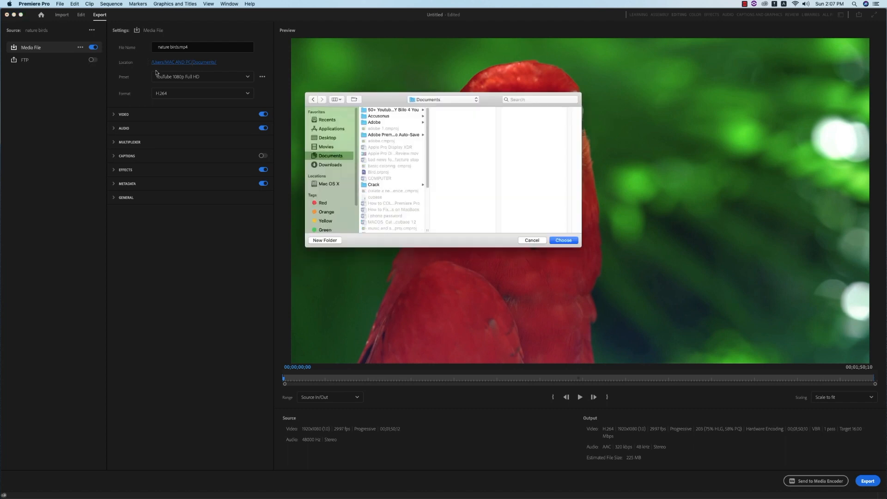
left_click(323, 138)
left_click(561, 243)
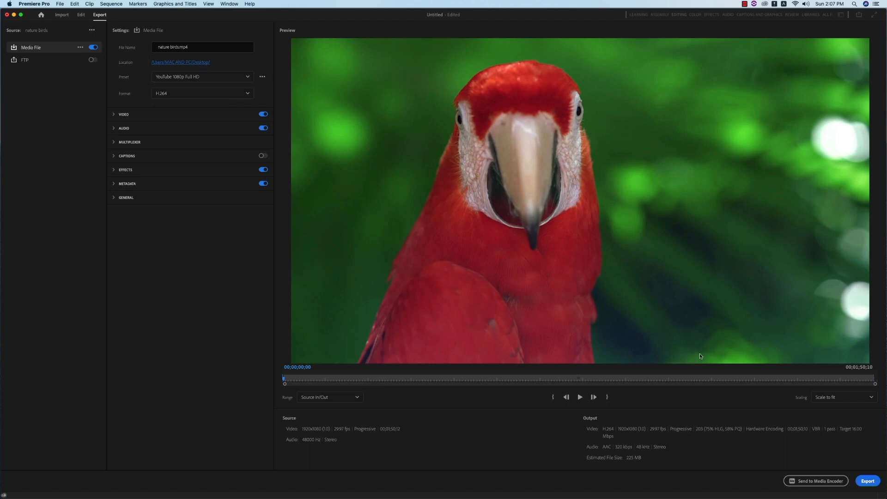
left_click(874, 483)
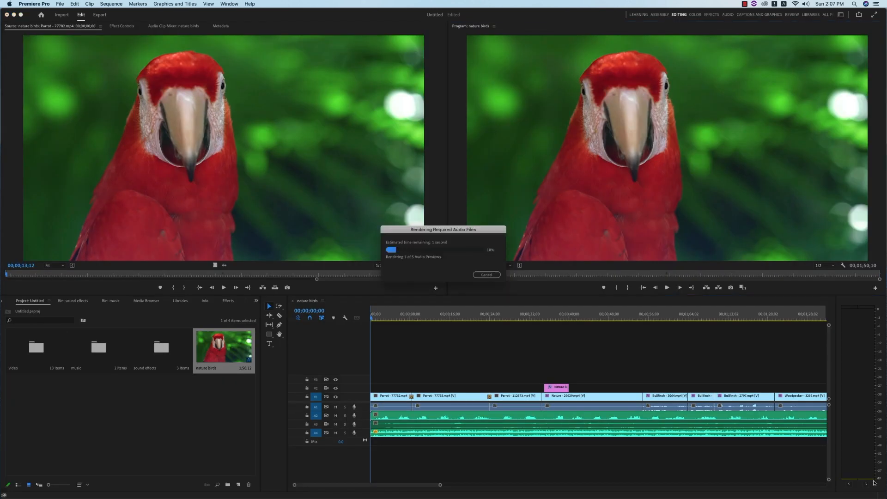